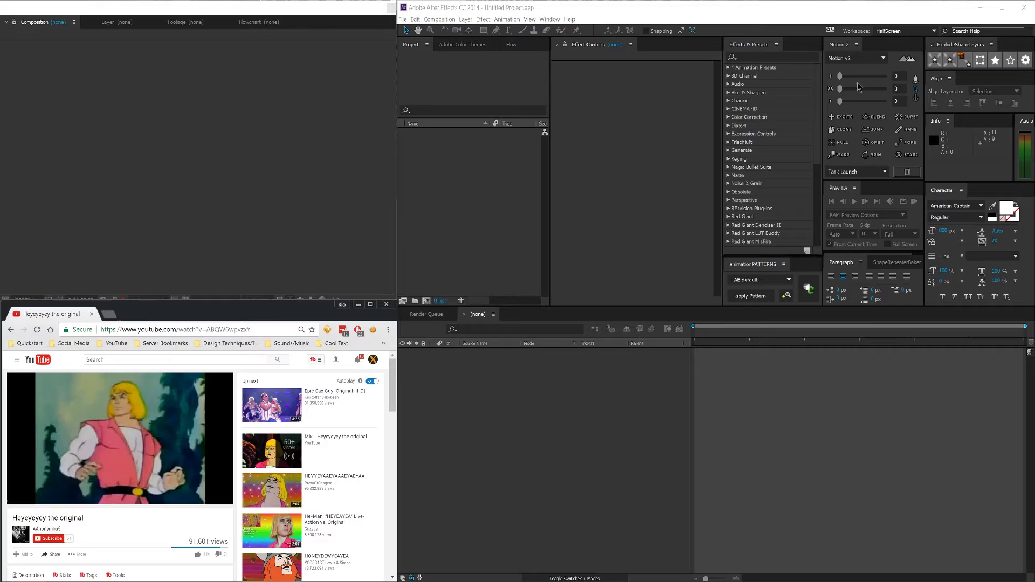
- Activate the Composition viewer, Project, Effect Controls and Timeline panels in turn
left_click(189, 154)
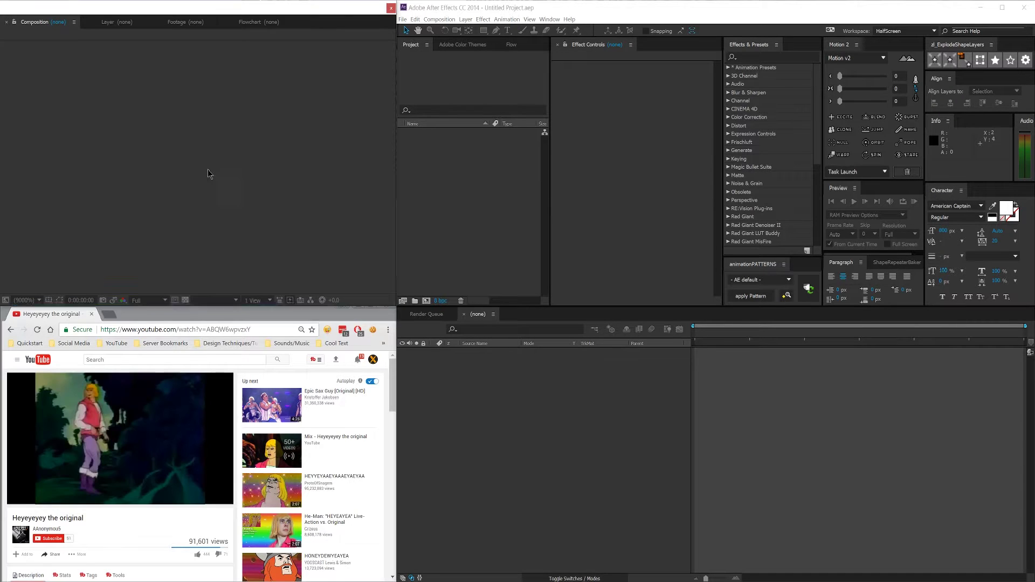
left_click(442, 194)
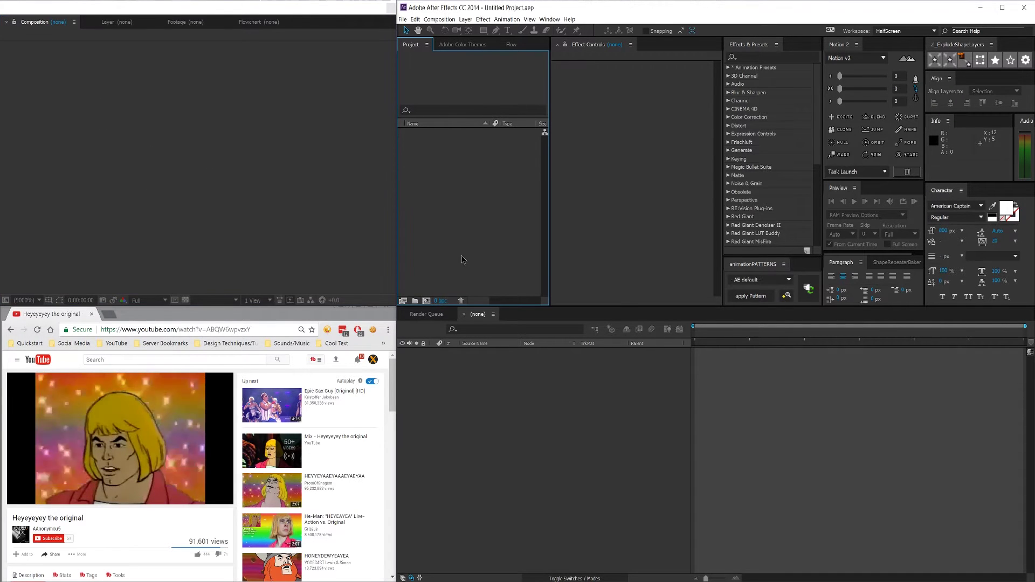
left_click(591, 147)
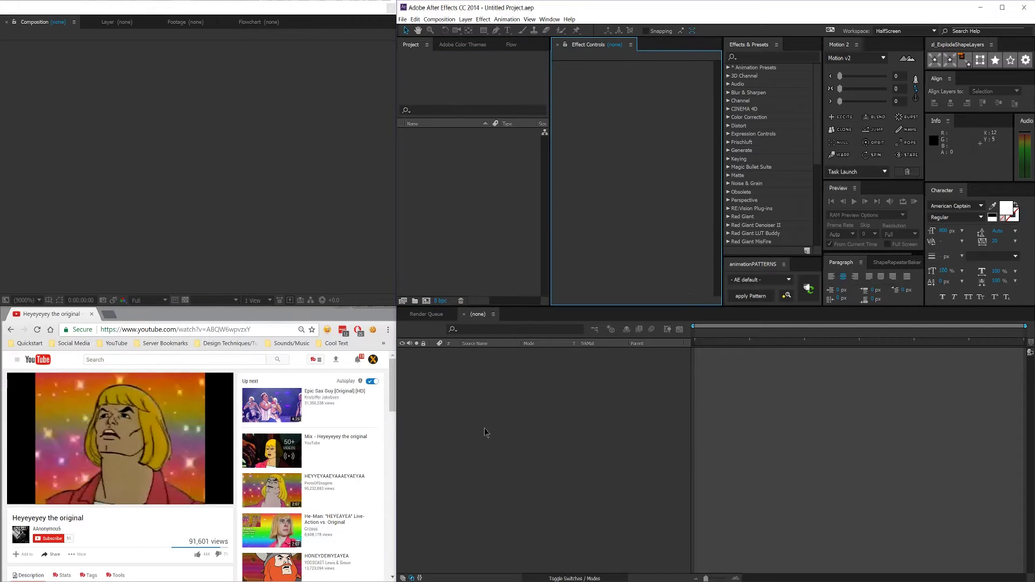
left_click(563, 445)
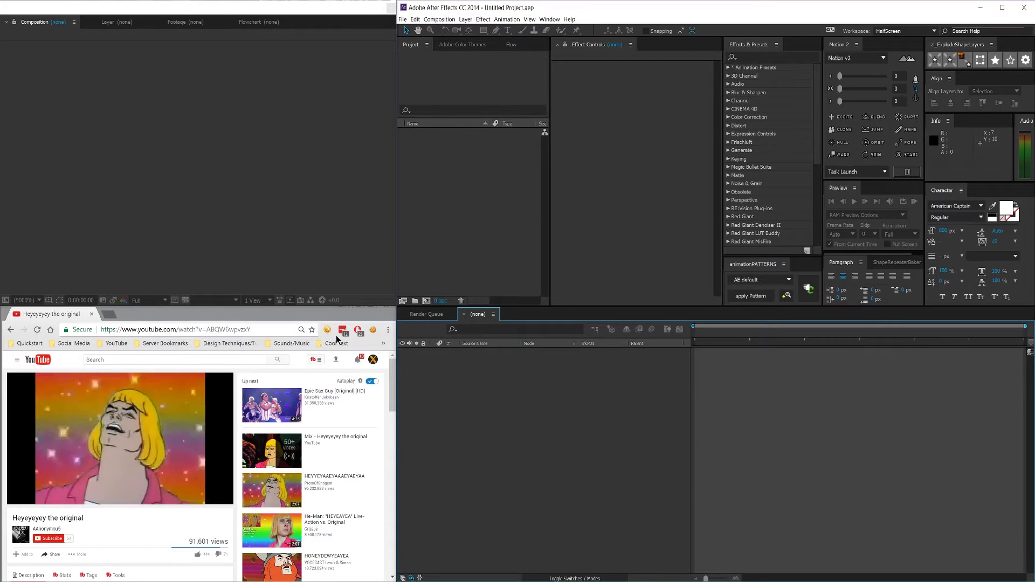
- Switch to the browser, open a new blank tab, and return to the After Effects Project panel
left_click(273, 318)
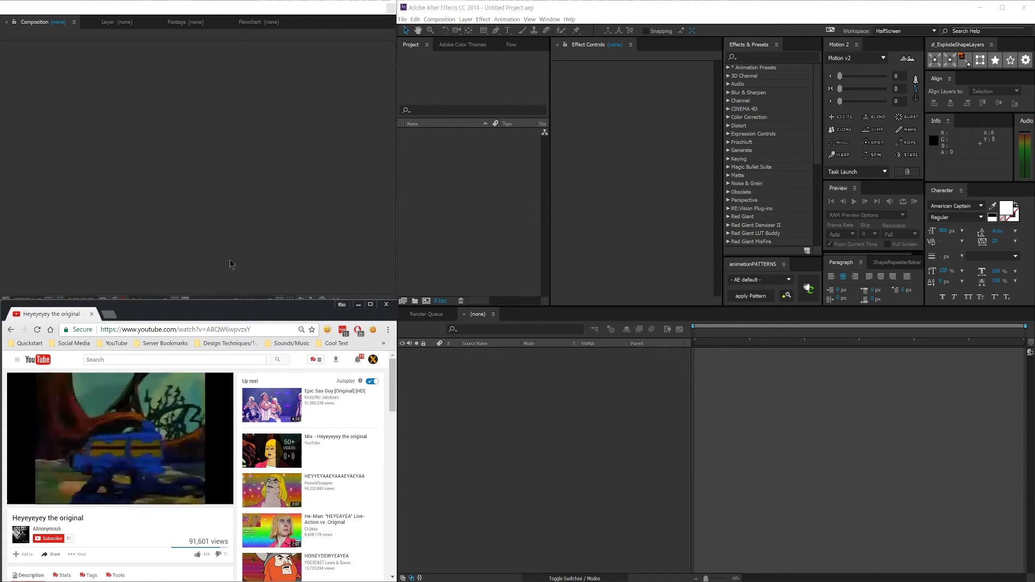
left_click(408, 216)
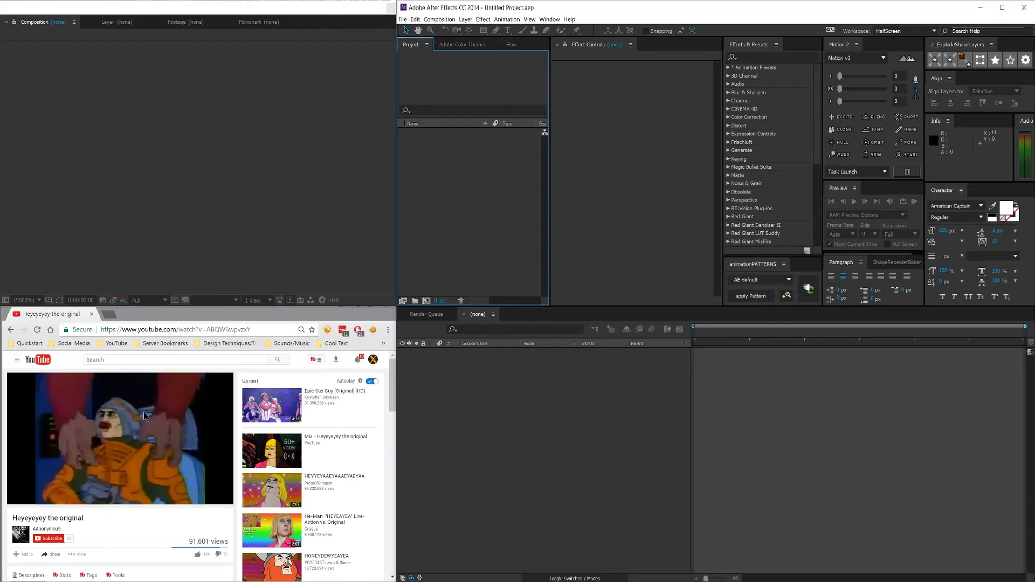
left_click(227, 315)
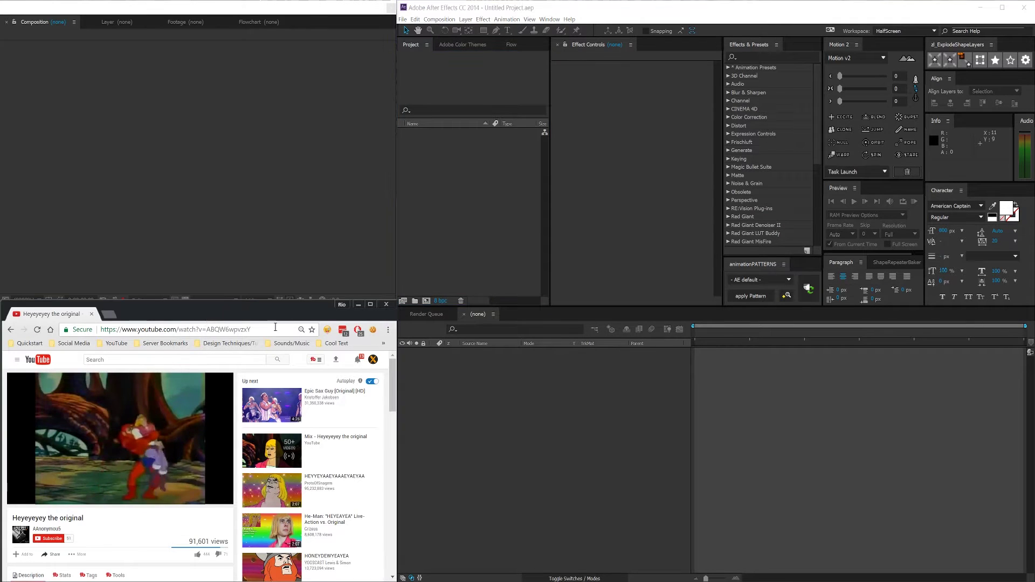
left_click(109, 314)
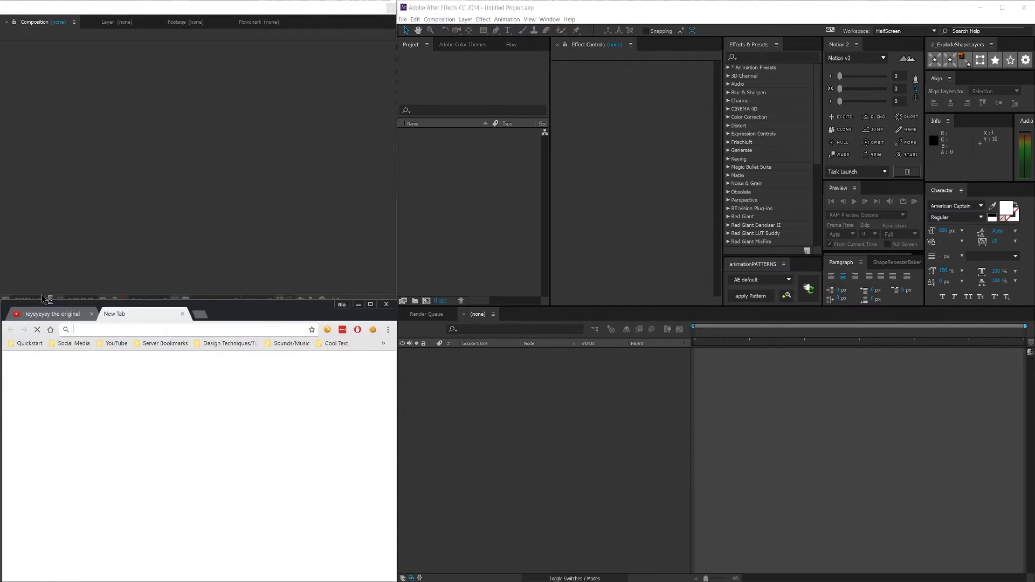
left_click(512, 286)
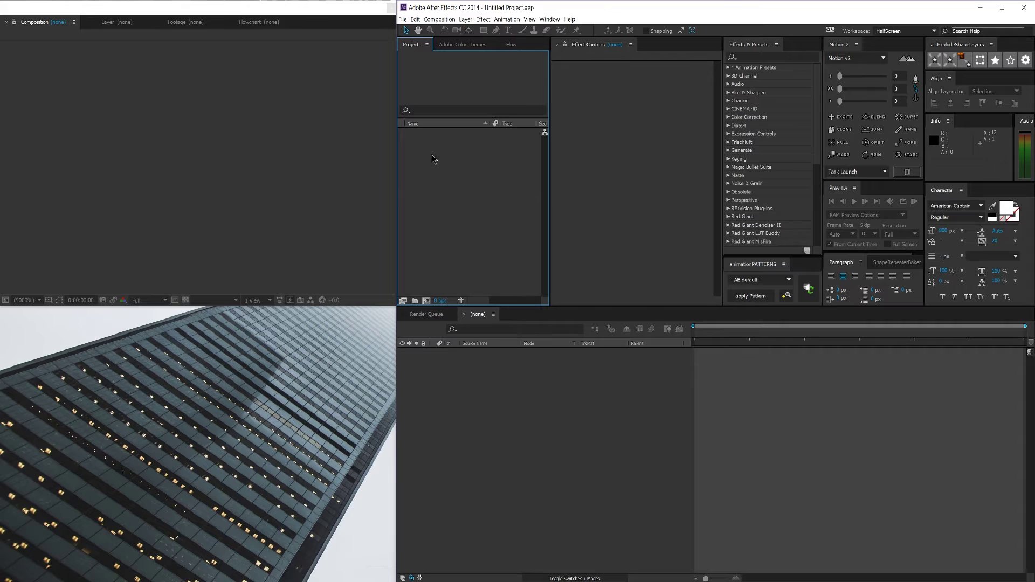
left_click_drag(401, 141, 505, 265)
- Open and dismiss the Effect Controls panel menu twice without choosing anything
left_click(630, 45)
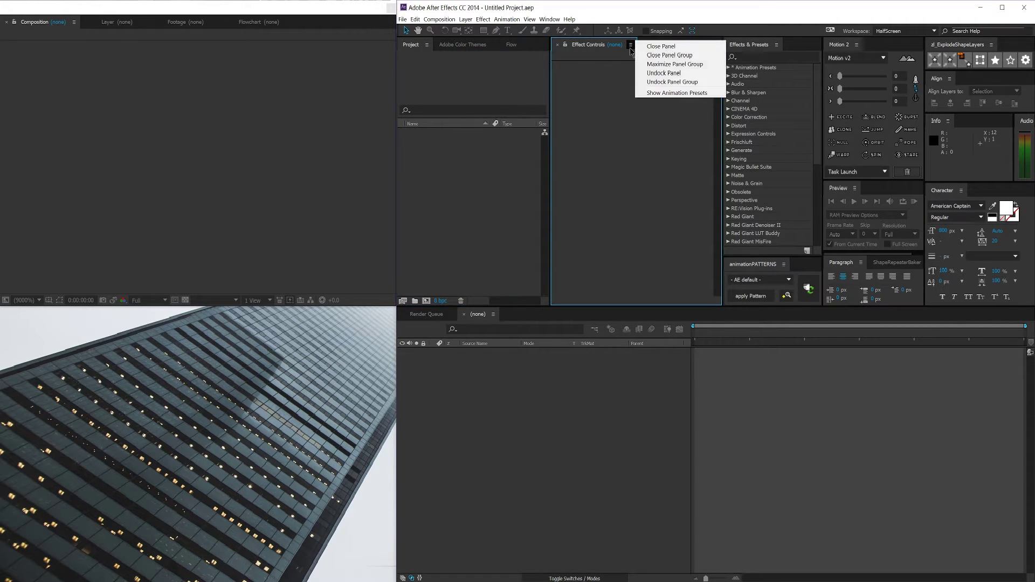
left_click(630, 46)
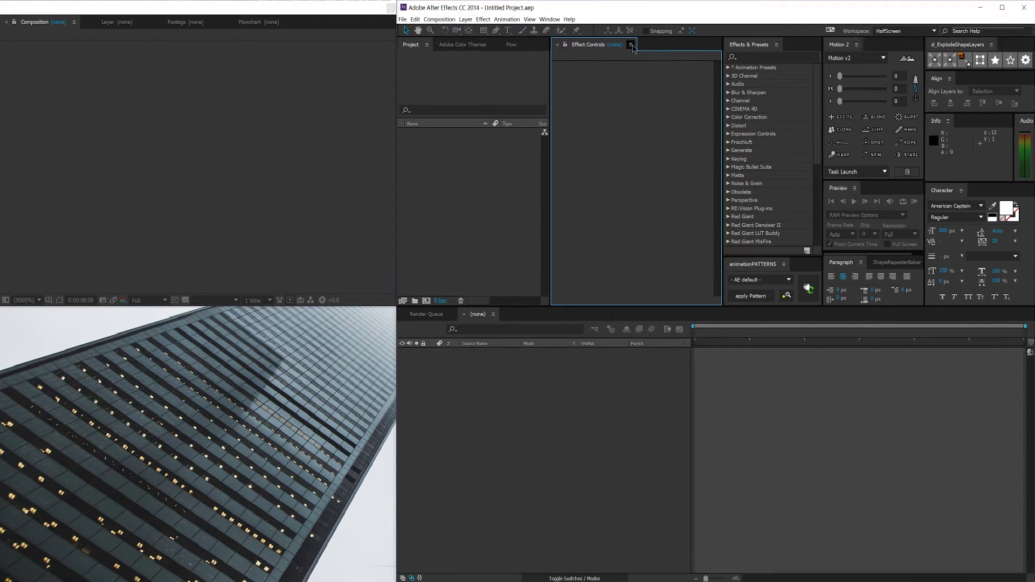
left_click(630, 45)
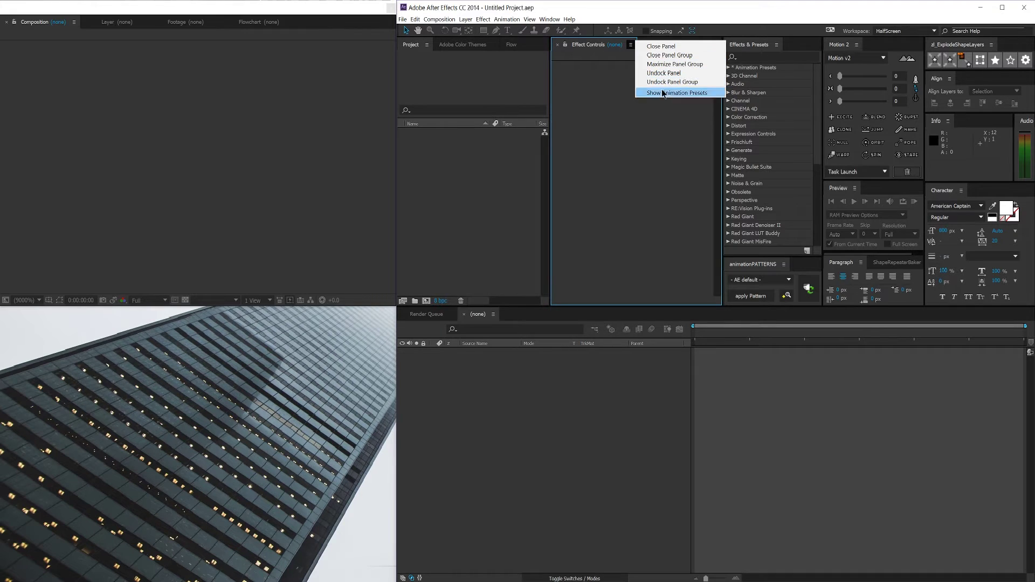
left_click(620, 90)
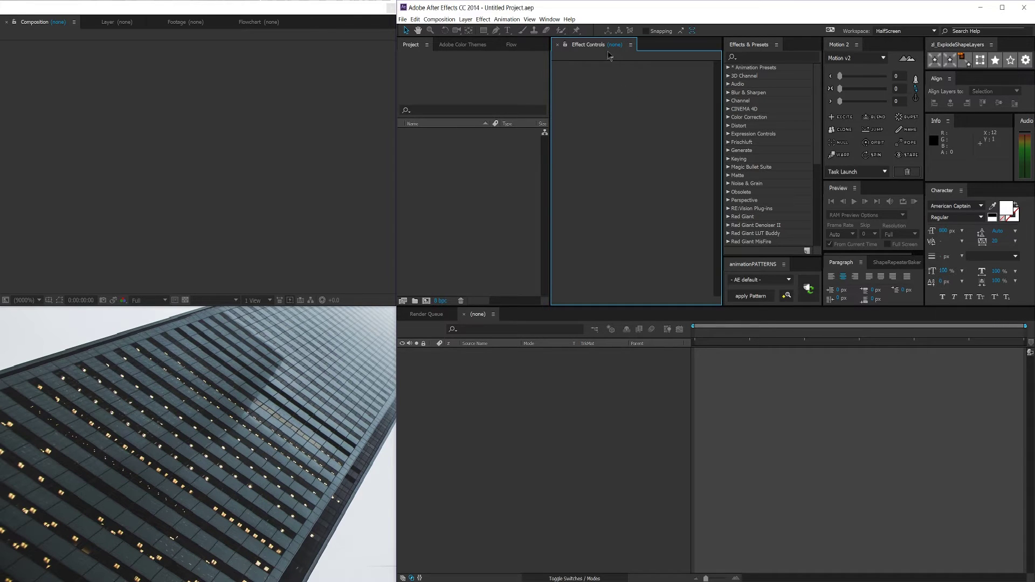
- Open and close the animationPATTERNS panel menu, then switch to the Standard-workspace After Effects window
left_click(761, 48)
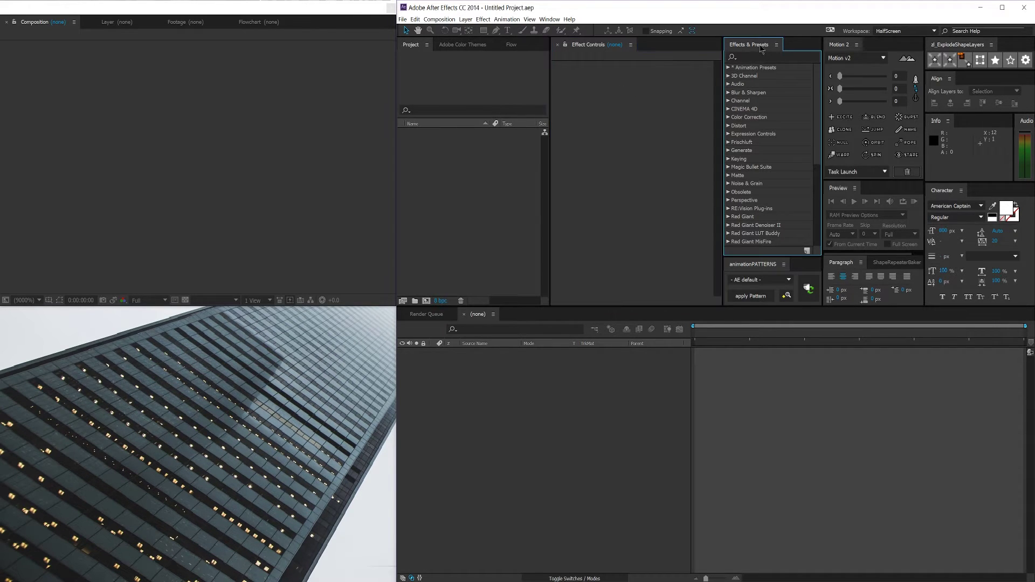
left_click(760, 268)
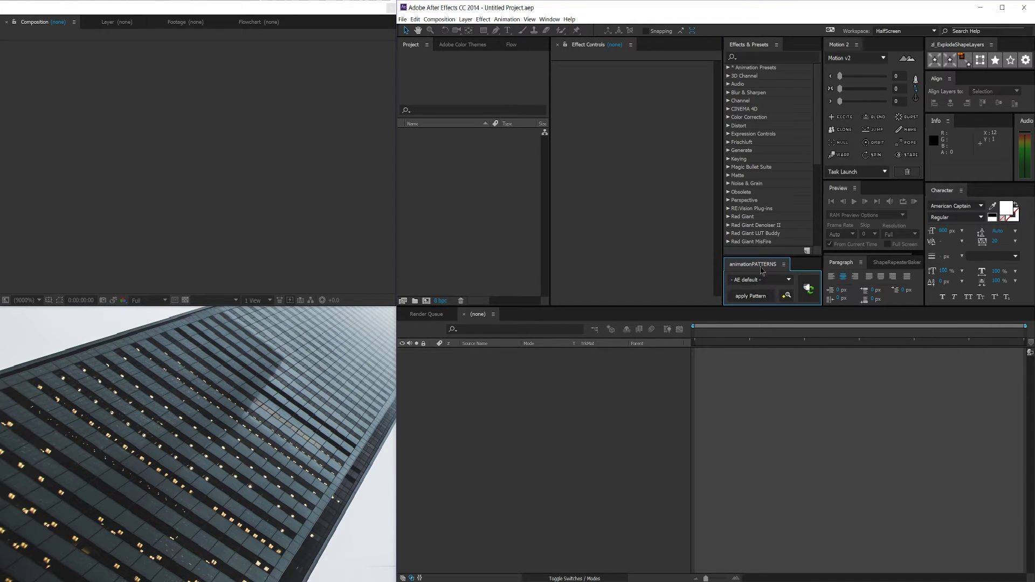
left_click(783, 264)
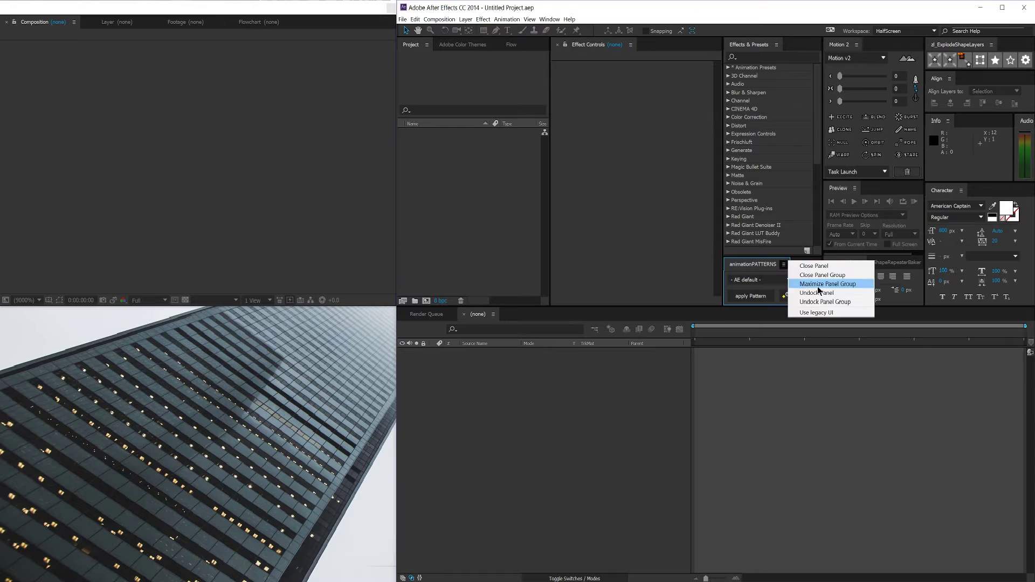
left_click(698, 402)
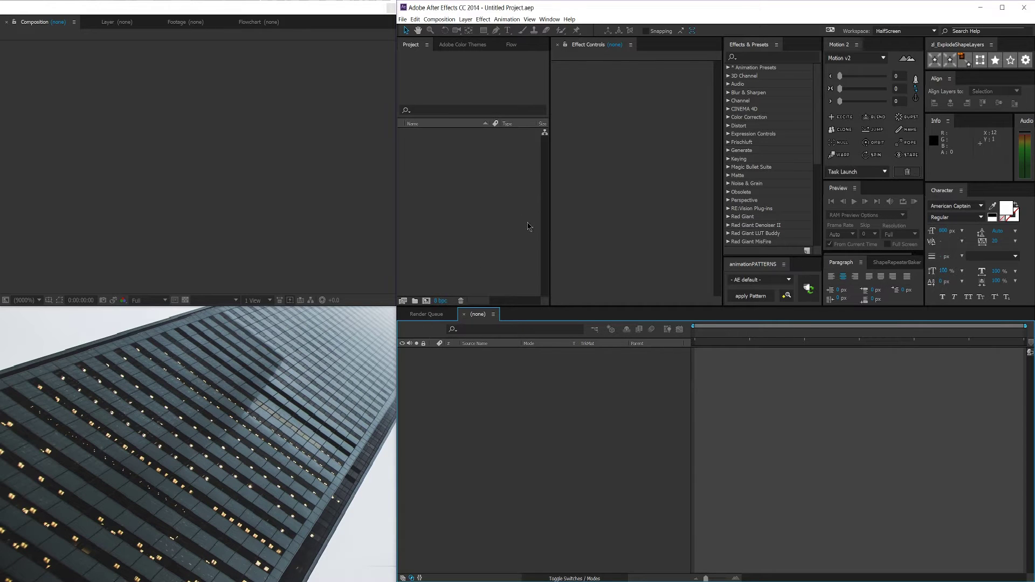
left_click(480, 298)
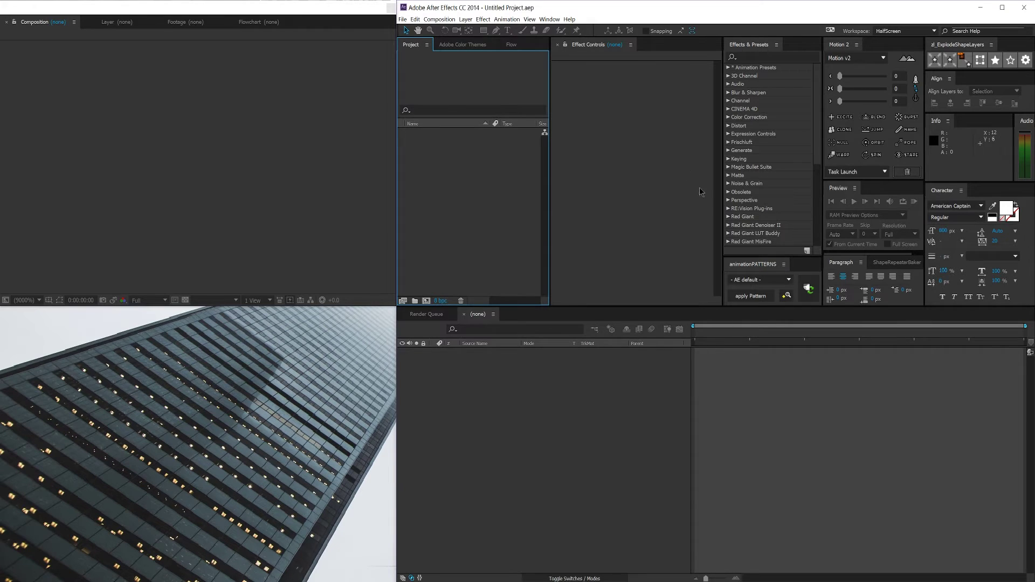
mouse_move(660, 577)
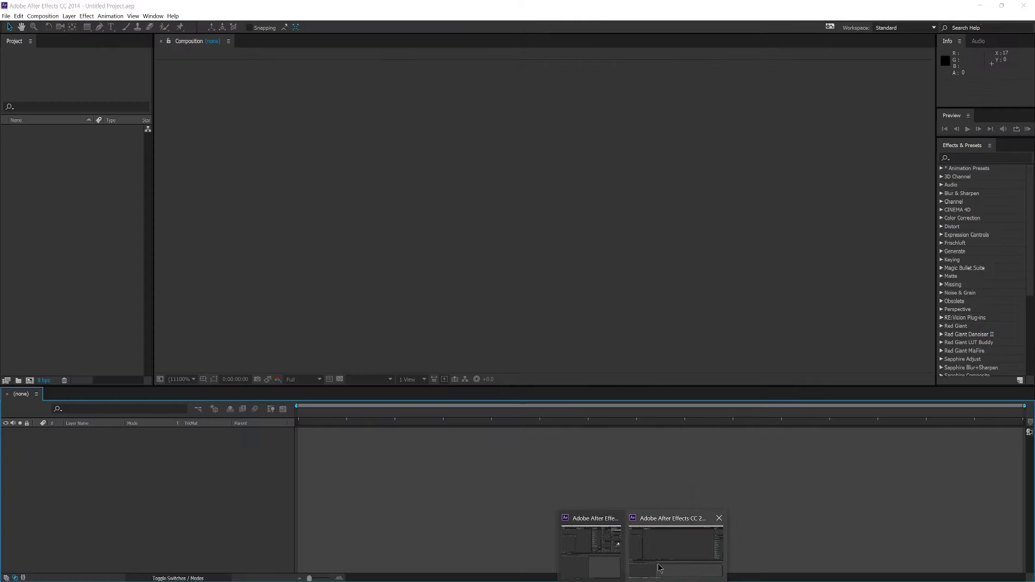
left_click(658, 568)
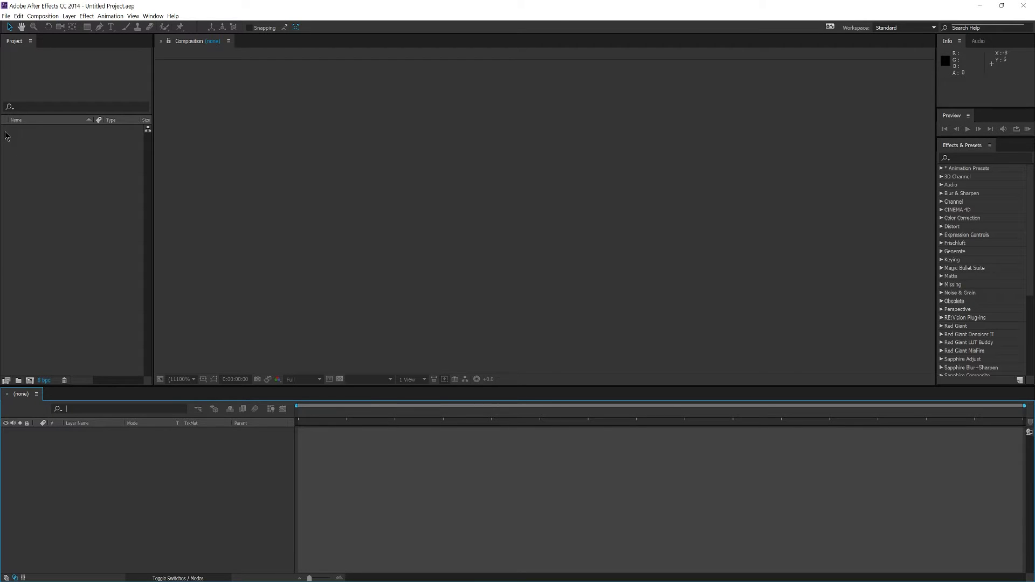
left_click_drag(5, 131, 138, 373)
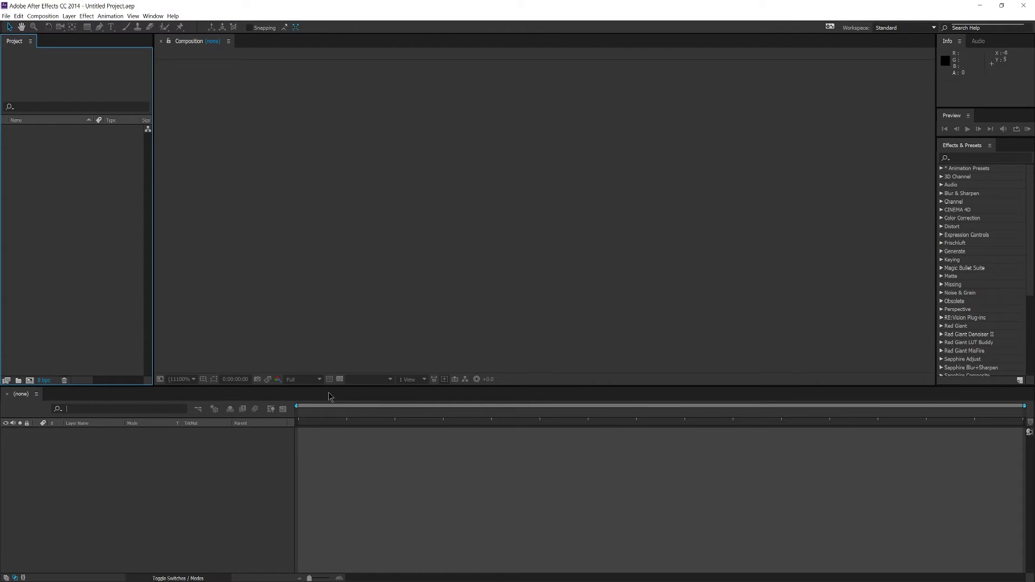
left_click(633, 579)
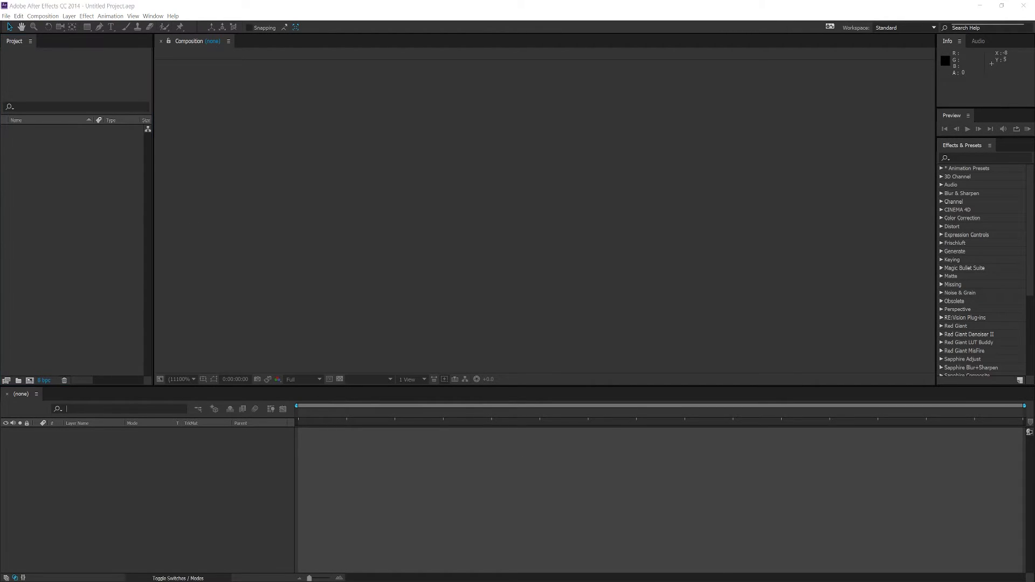
left_click(631, 573)
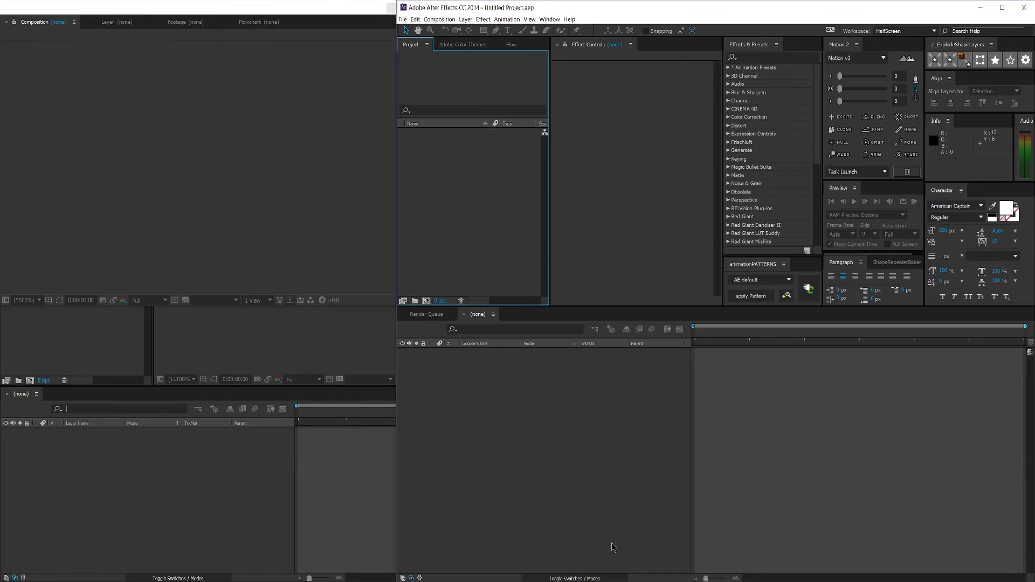
left_click(980, 7)
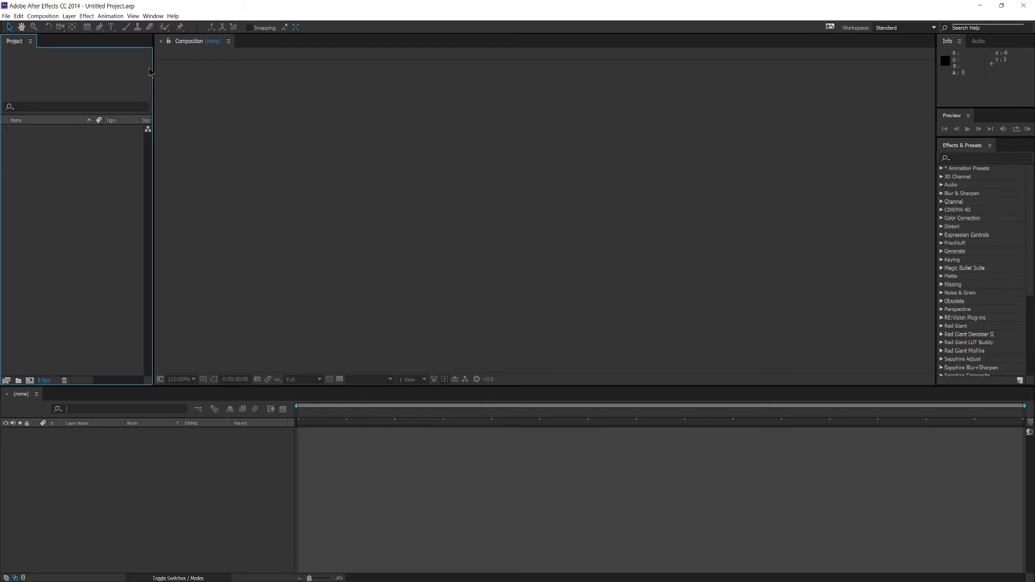
- Show the Align and Audio panels from the Window menu
left_click(151, 16)
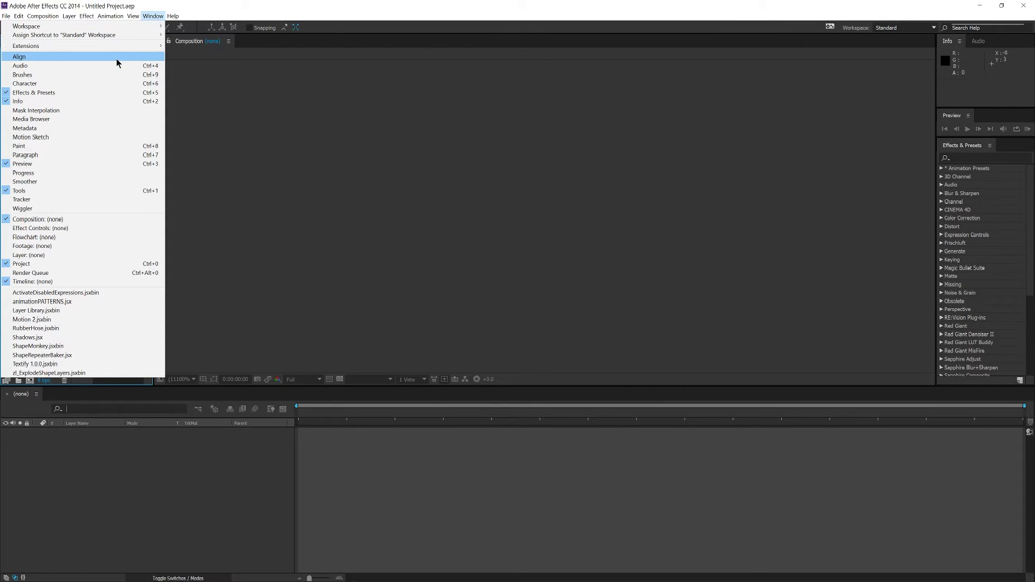
left_click(154, 16)
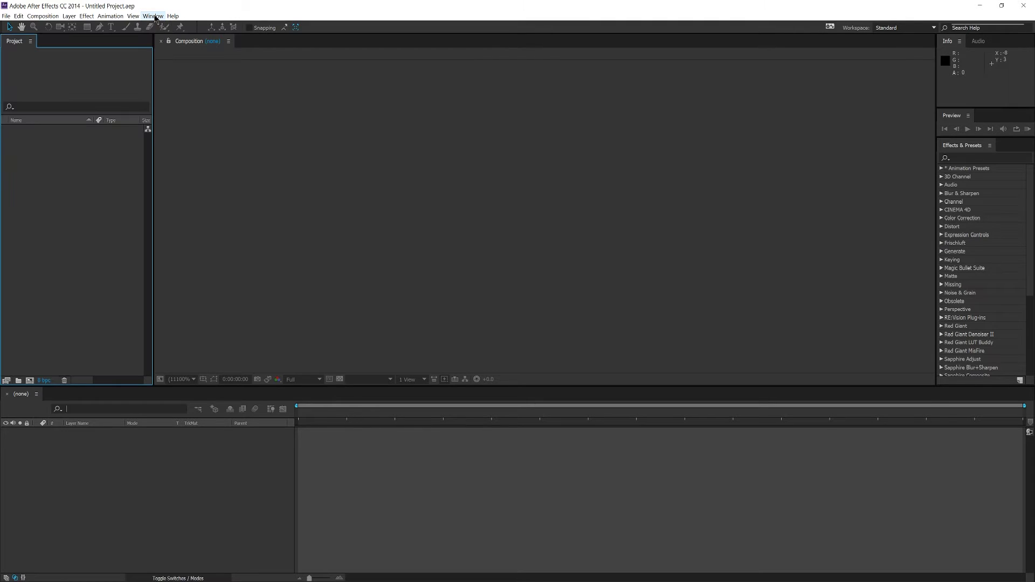
left_click(154, 16)
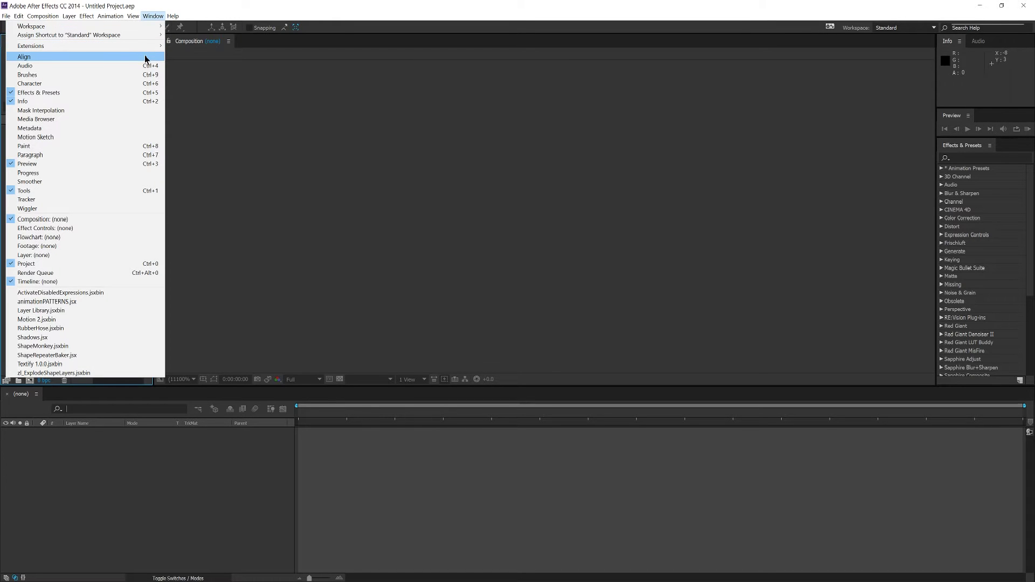
left_click(133, 58)
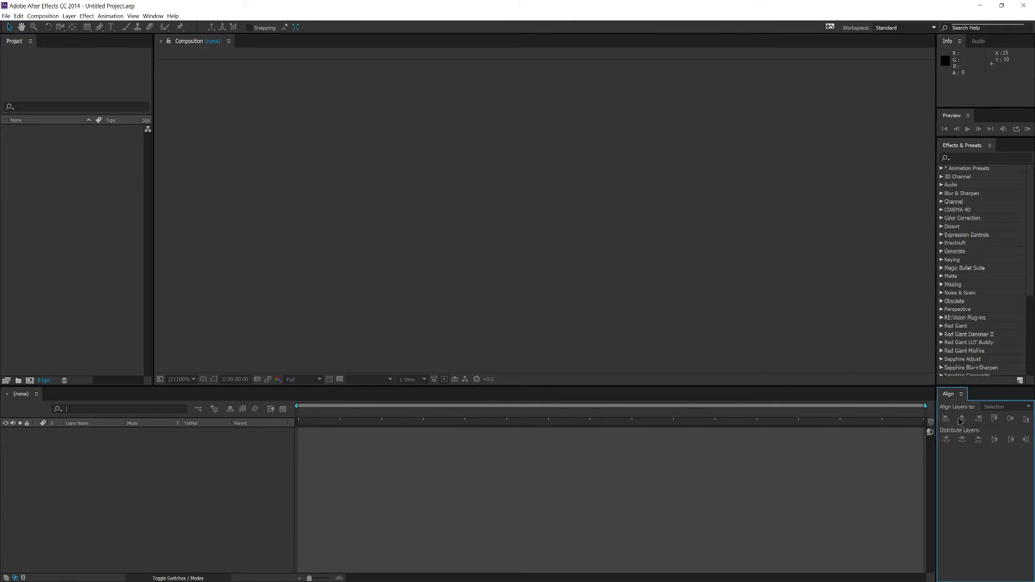
left_click(153, 16)
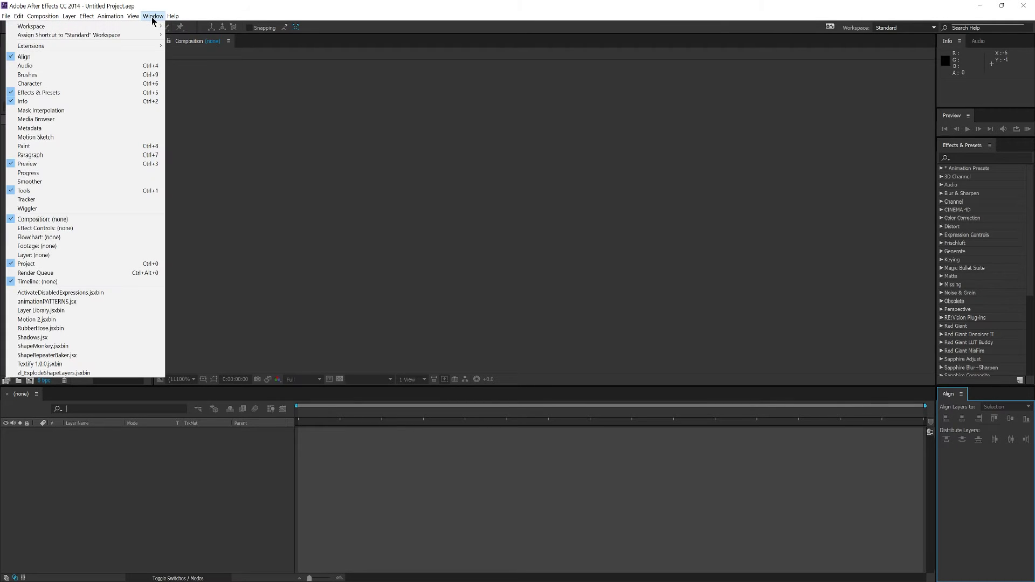
left_click(63, 66)
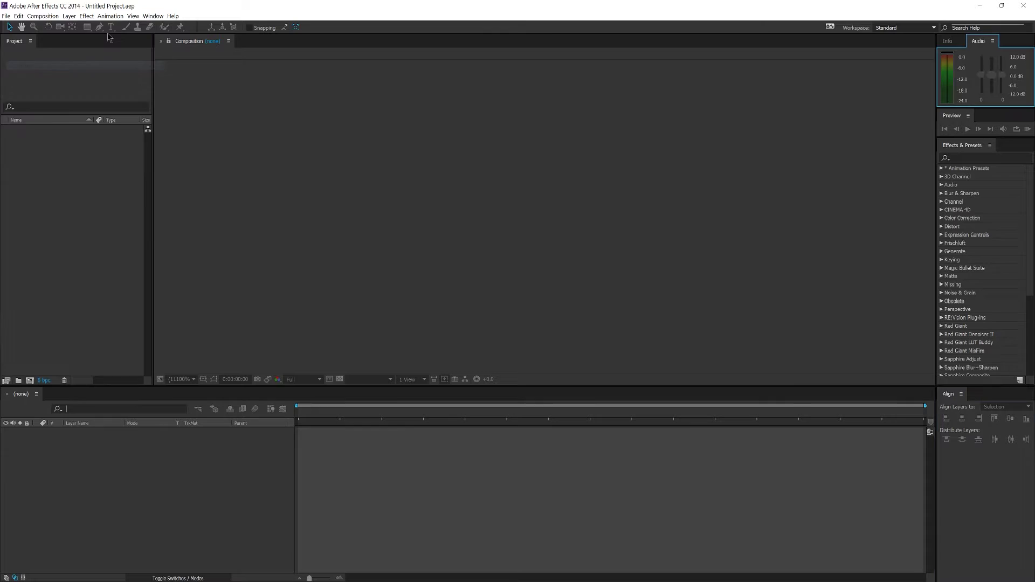
- Show the Character, Effects & Presets, Info and Paragraph panels
left_click(153, 16)
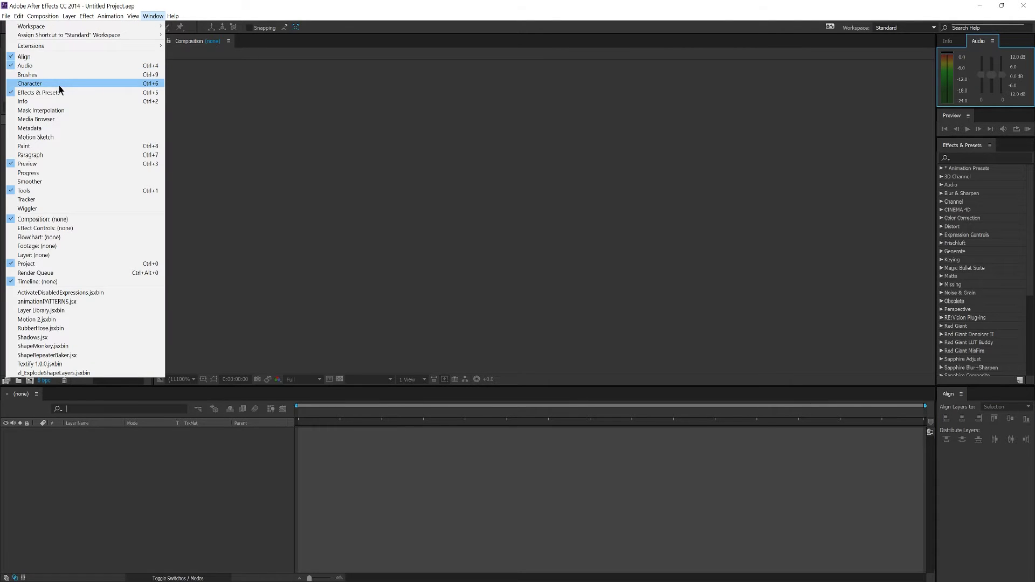
left_click(62, 84)
left_click(152, 16)
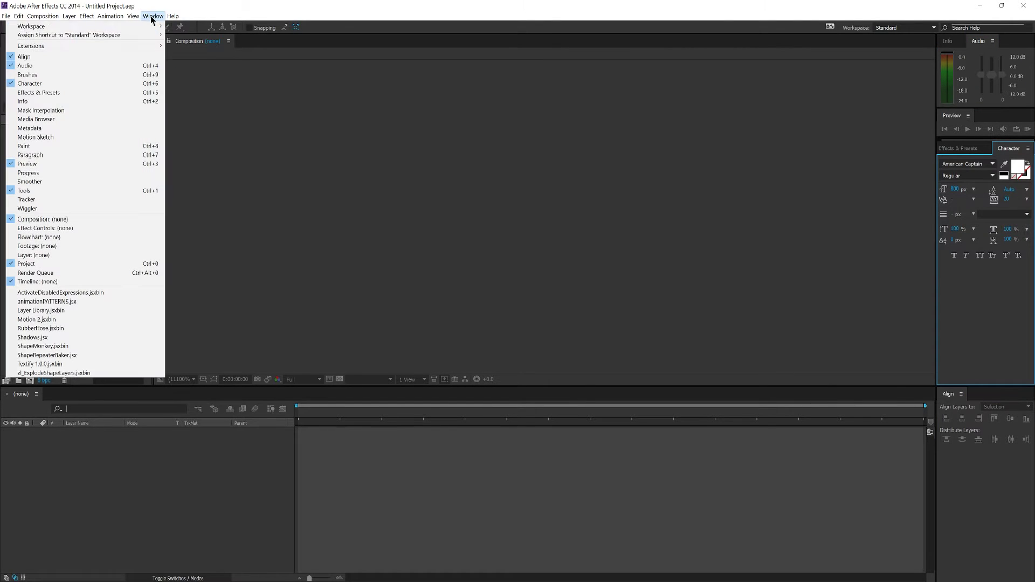
left_click(42, 93)
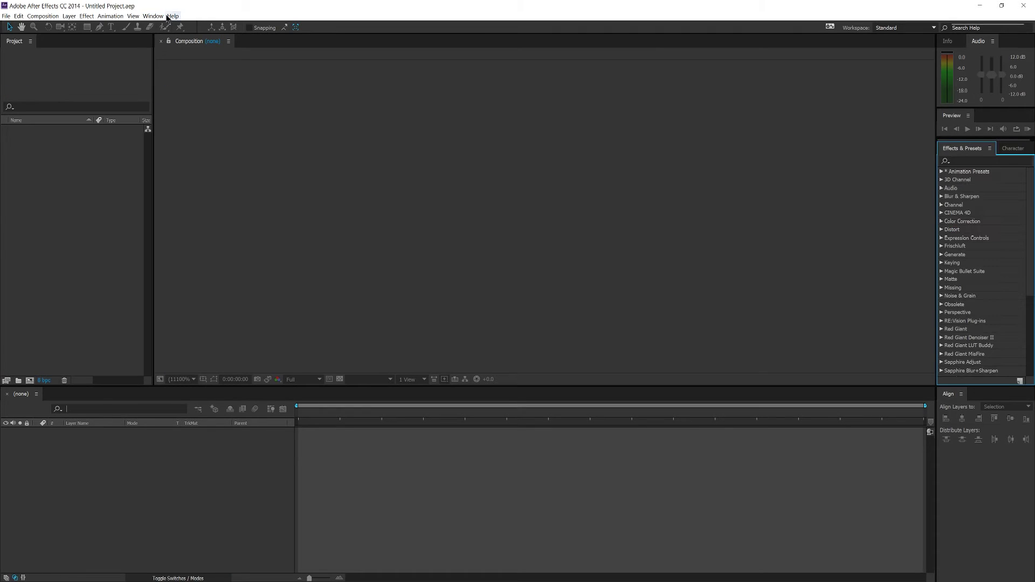
left_click(159, 18)
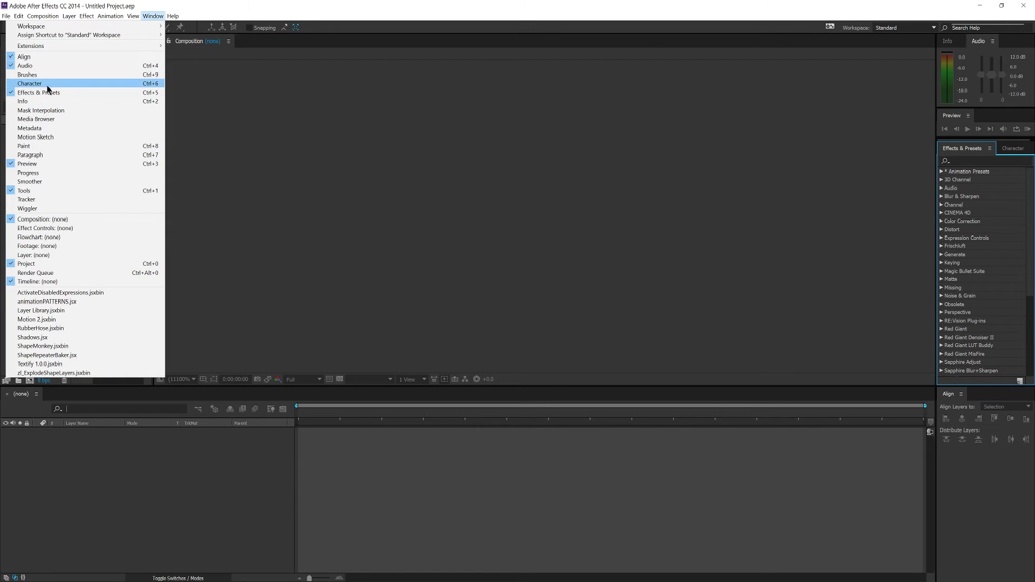
left_click(41, 102)
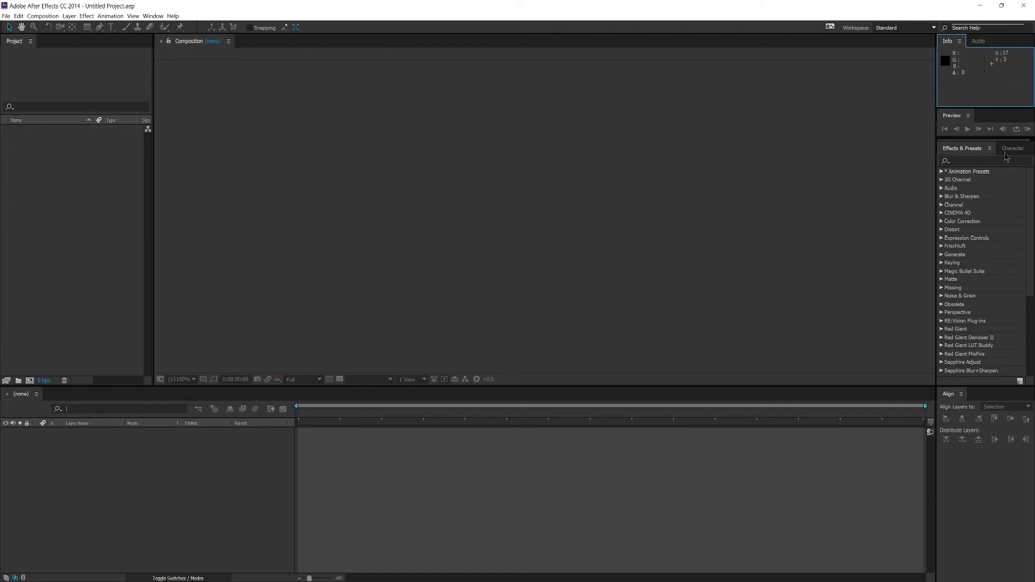
left_click(153, 16)
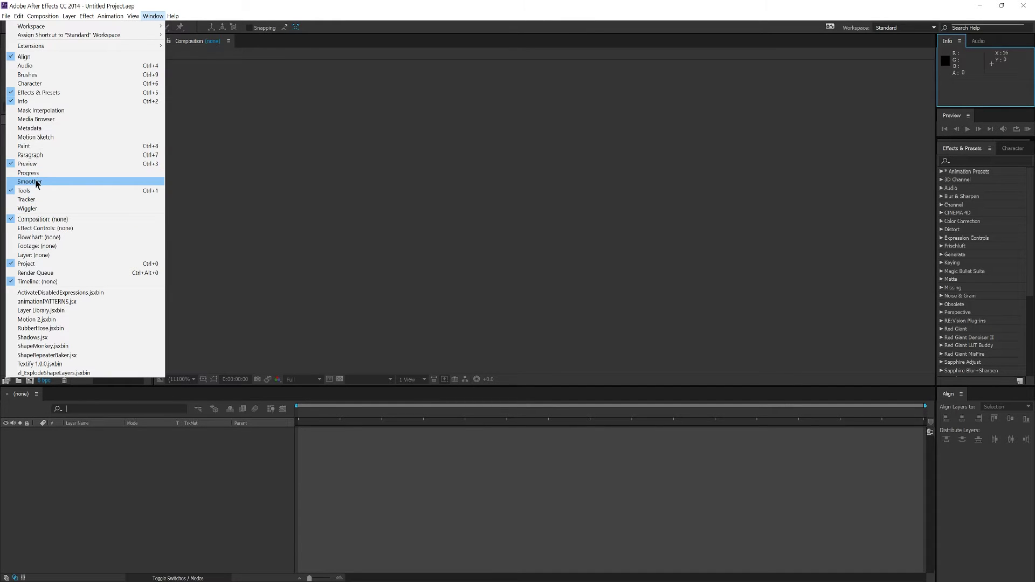
left_click(32, 155)
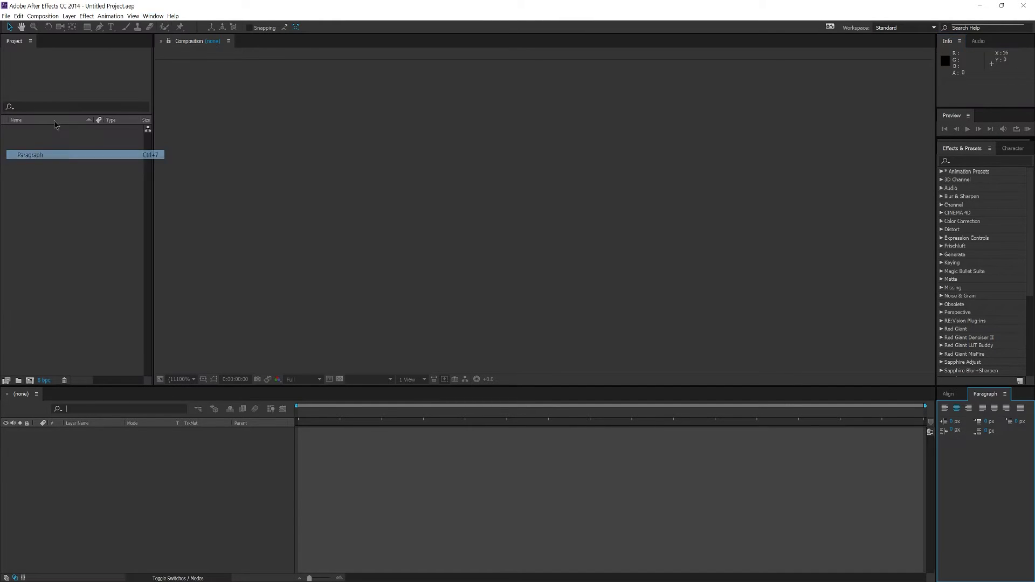
- Open the Motion 2 script panel, centre it, then open the zl_ExplodeShapeLayers script panel
left_click(153, 16)
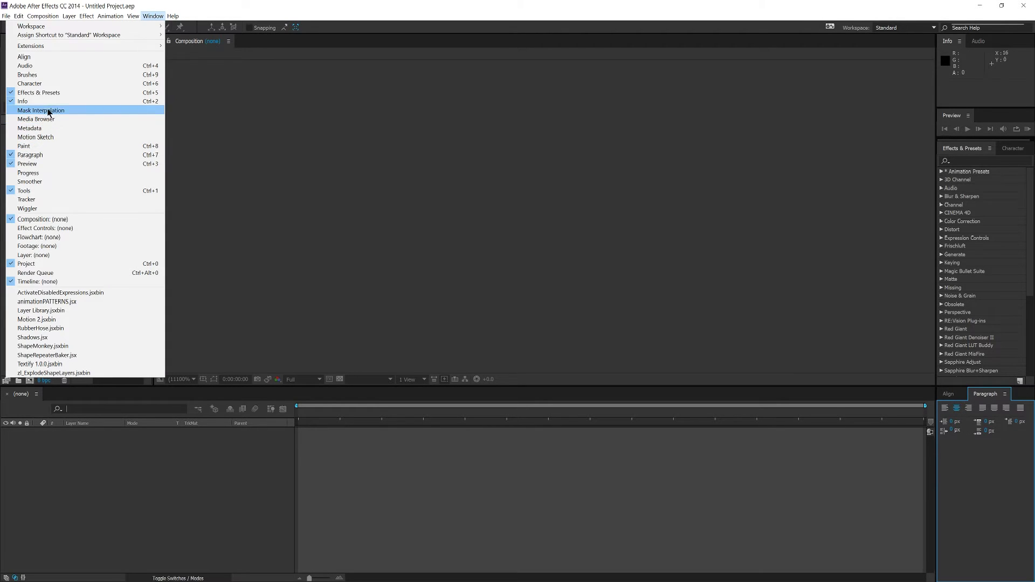
left_click(41, 319)
left_click_drag(130, 42, 671, 158)
left_click(153, 15)
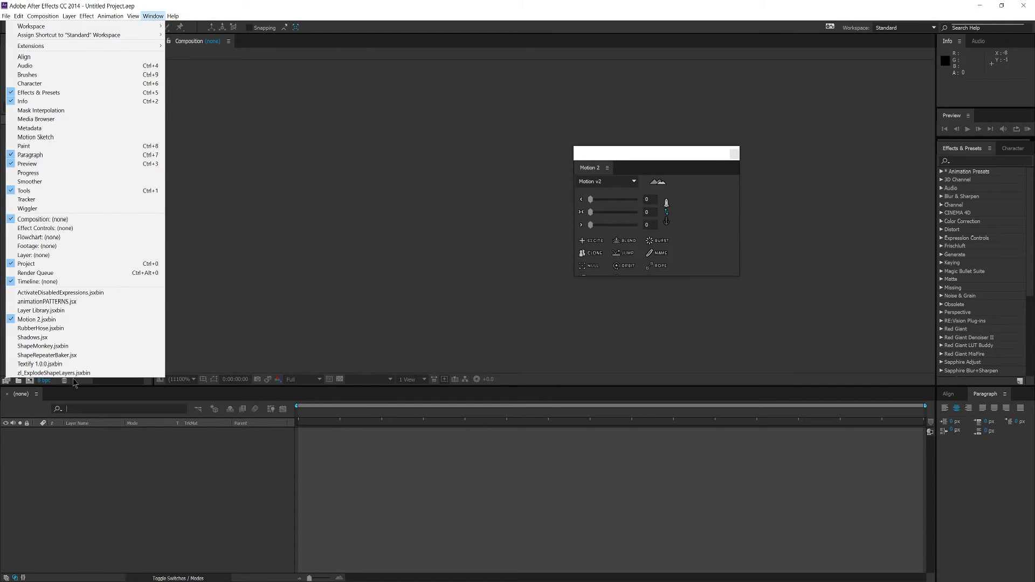
left_click(54, 372)
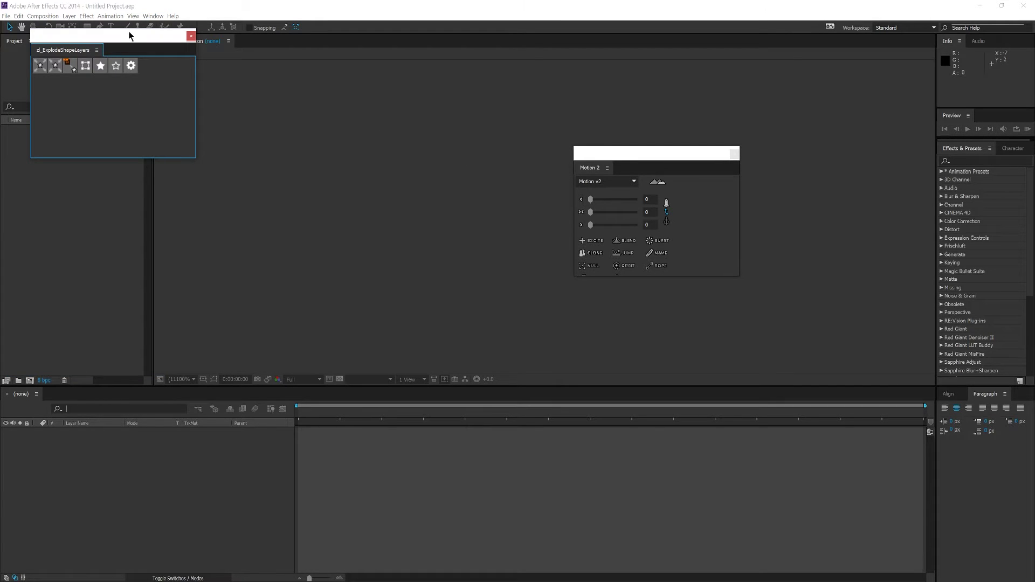
- Place both script panels side by side mid-screen, resize Motion 2, and minimize the half-screen window
left_click_drag(129, 35, 529, 273)
left_click_drag(480, 295, 372, 204)
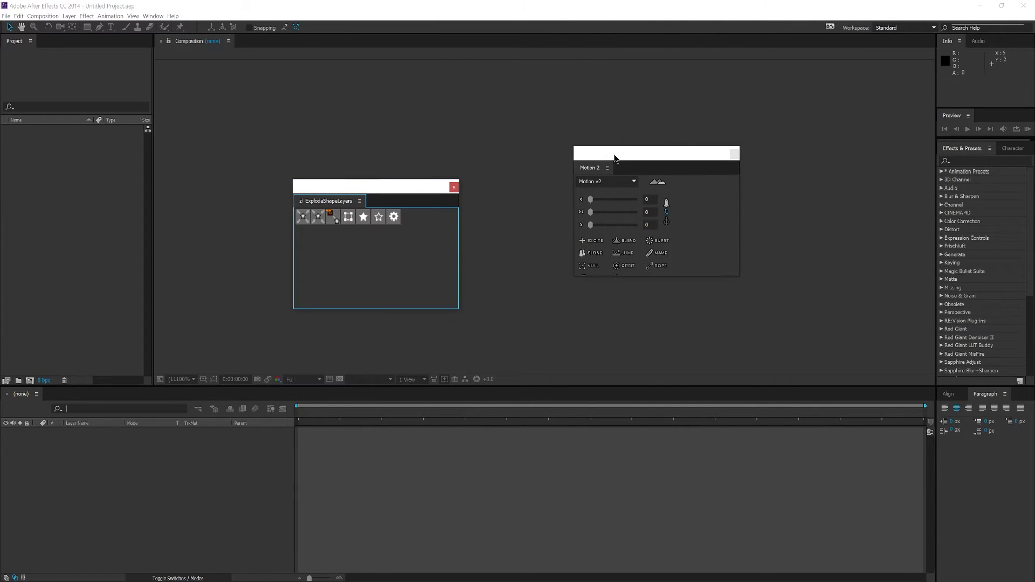
left_click_drag(615, 158, 579, 199)
left_click_drag(668, 247, 603, 247)
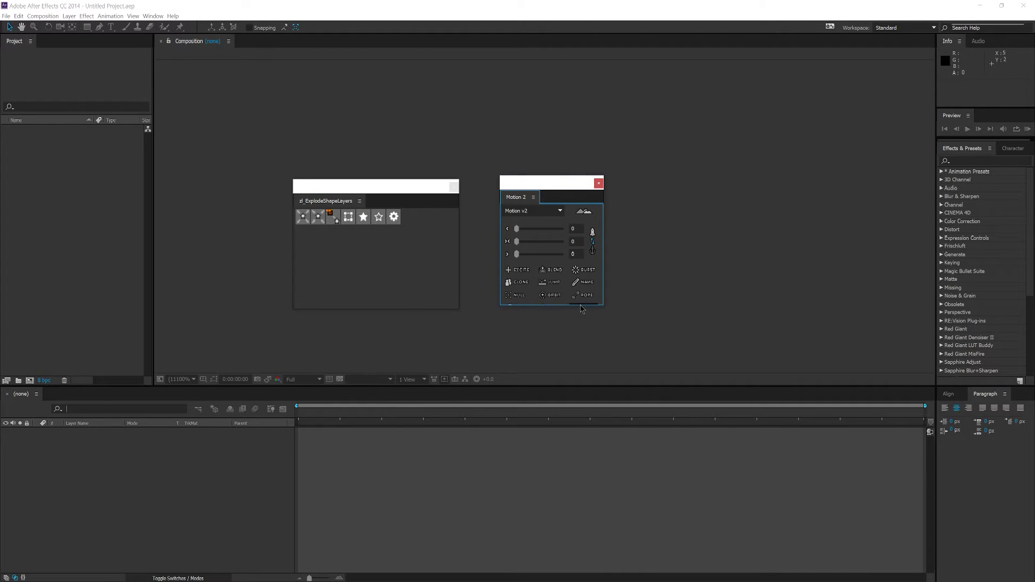
left_click_drag(579, 306, 583, 337)
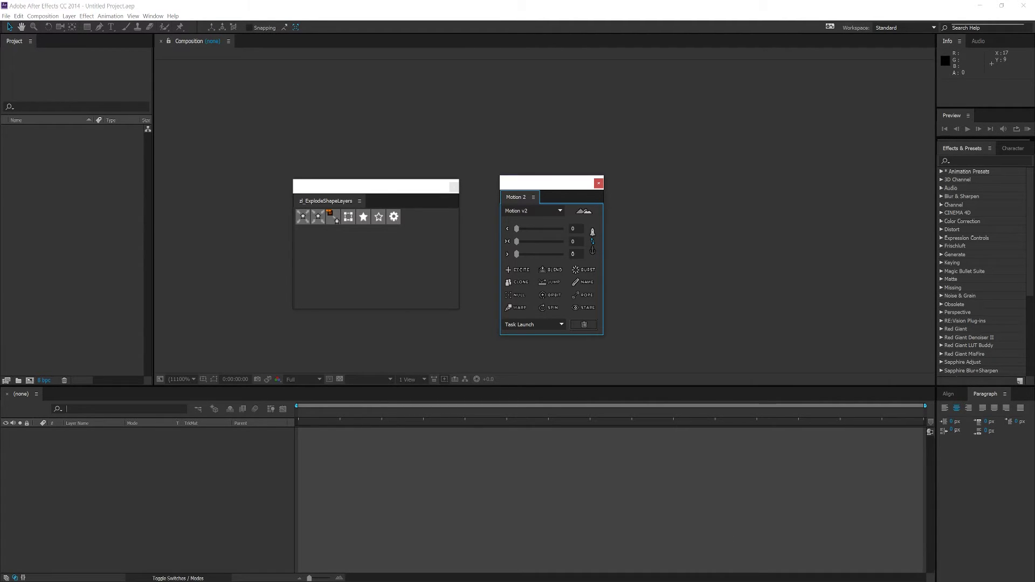
left_click(600, 545)
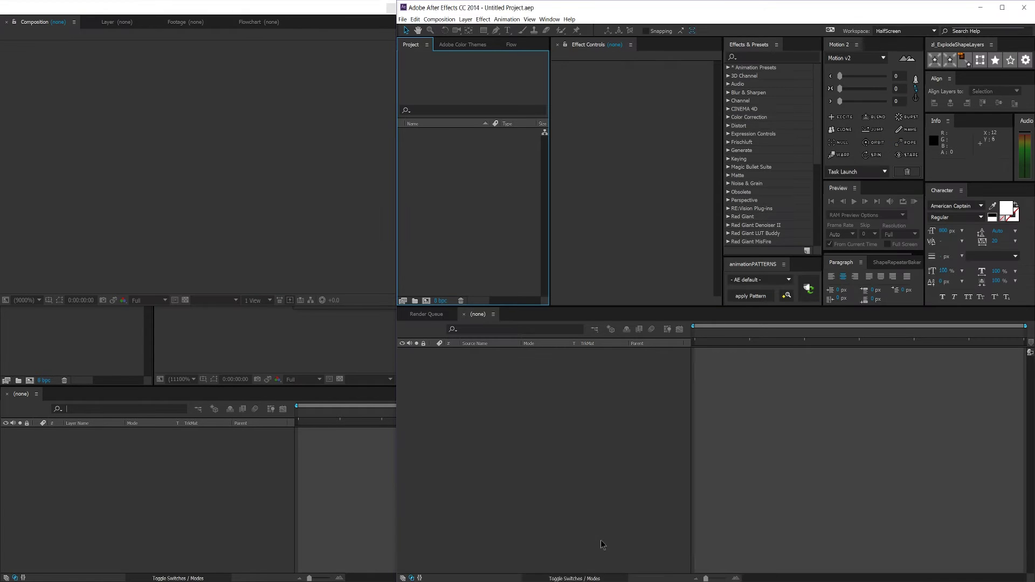
left_click(979, 7)
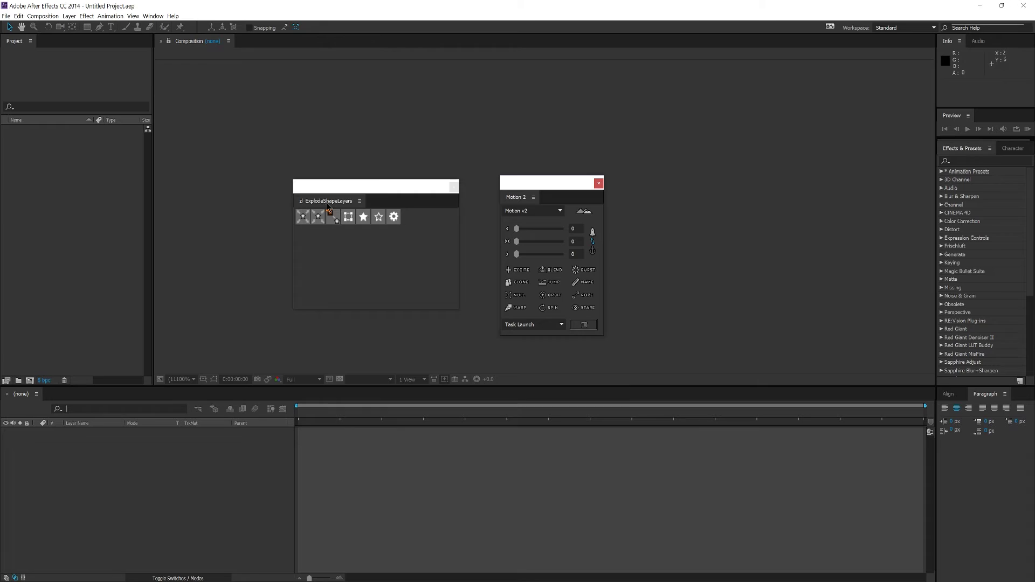
- Dock zl_ExplodeShapeLayers above the Info/Audio group and split Audio into its own panel beside Info
left_click_drag(328, 206, 690, 121)
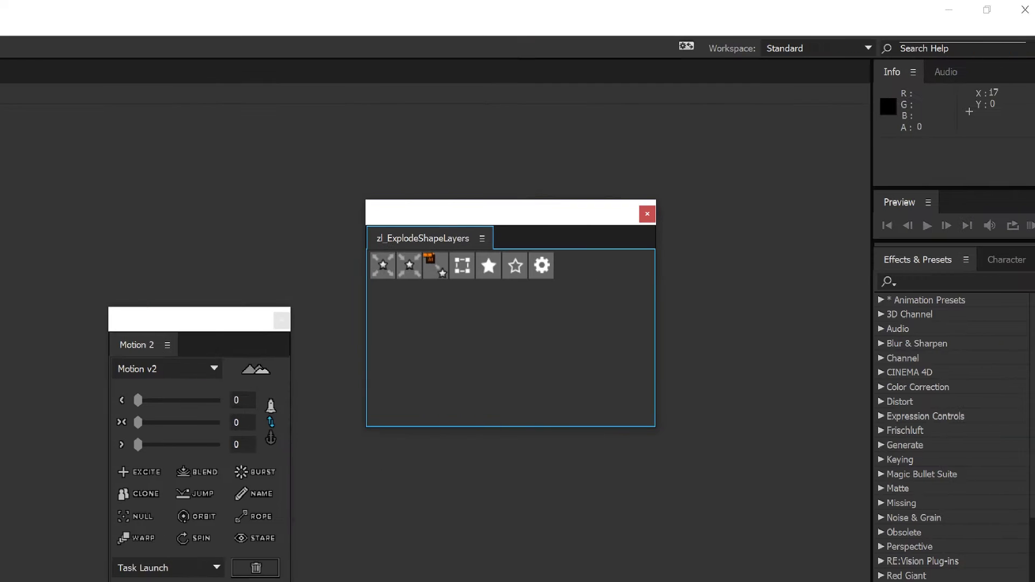
left_click_drag(401, 240, 956, 120)
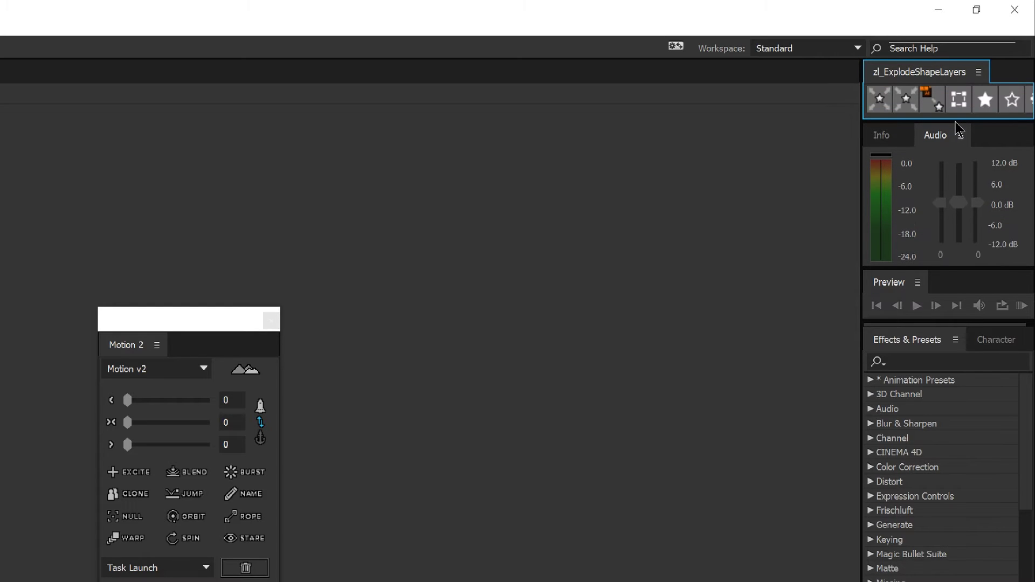
left_click_drag(859, 100, 842, 104)
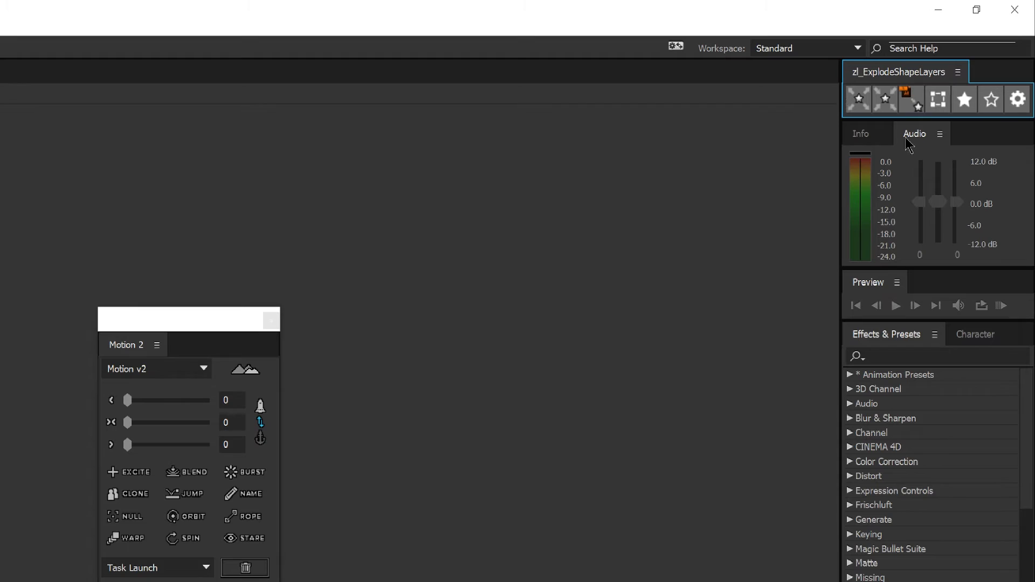
left_click_drag(925, 138, 999, 196)
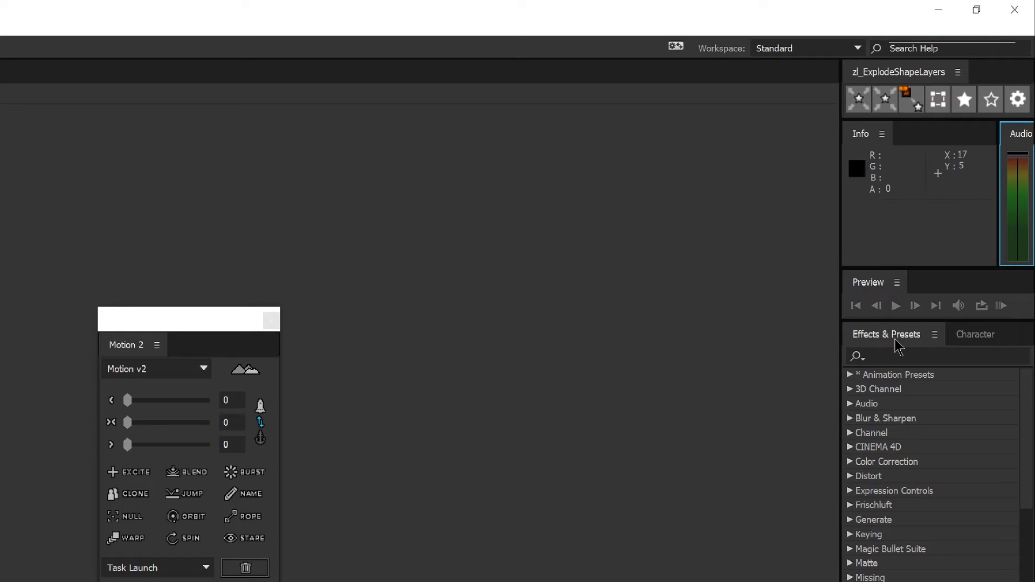
- Move Effects & Presets into a new column left of the right-hand panels, then dock Motion 2 below it
left_click_drag(898, 347, 828, 314)
left_click_drag(829, 117, 825, 138)
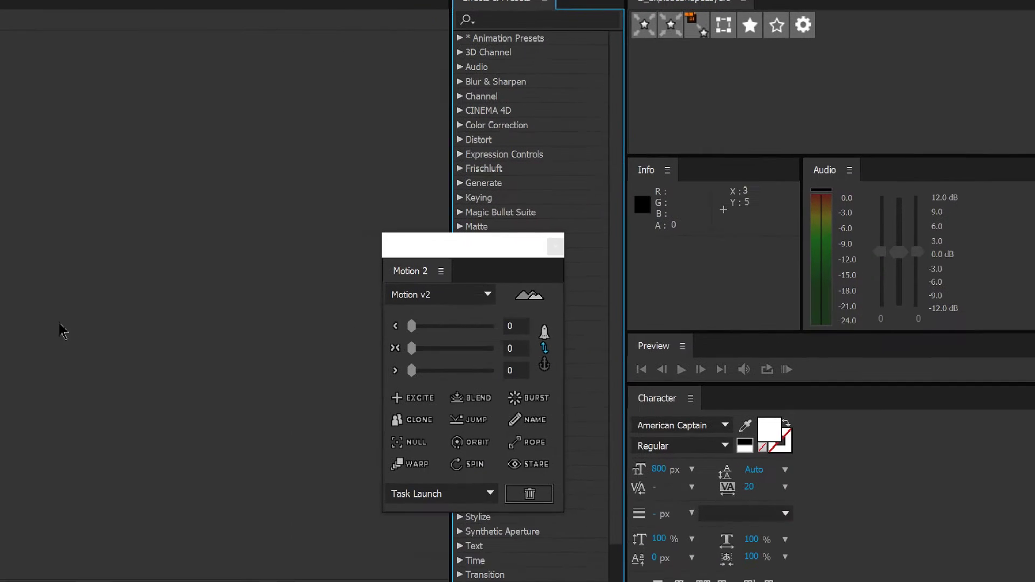
left_click_drag(481, 261, 311, 220)
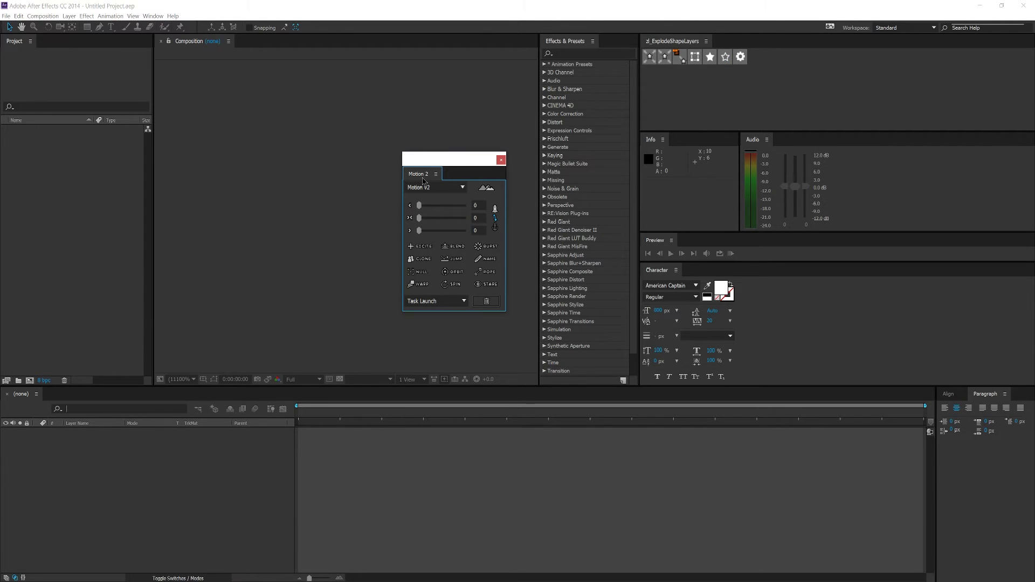
left_click_drag(421, 180, 584, 382)
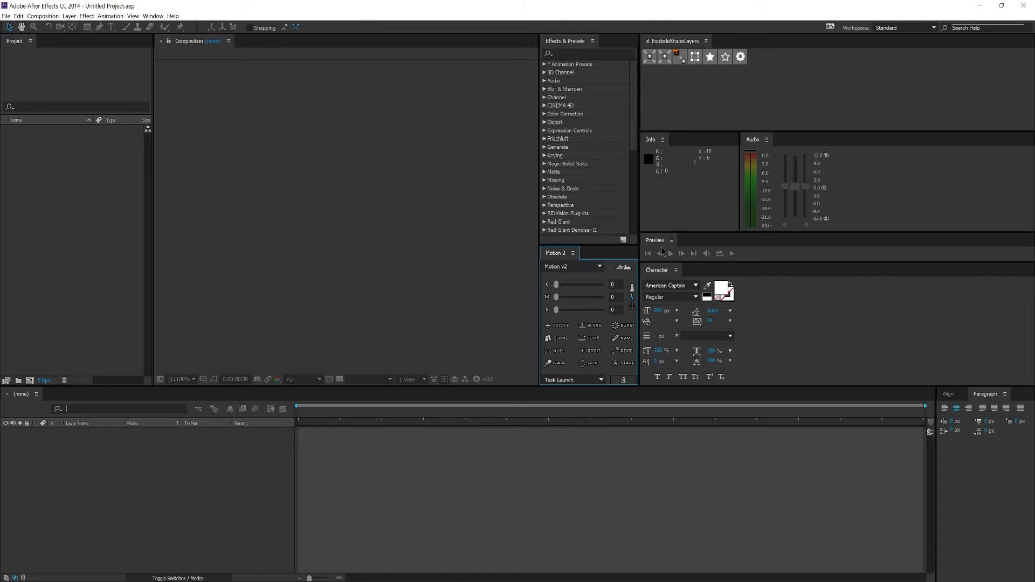
- Dock Paragraph above the Info panel and group Align into the same tabbed panel
left_click(951, 395)
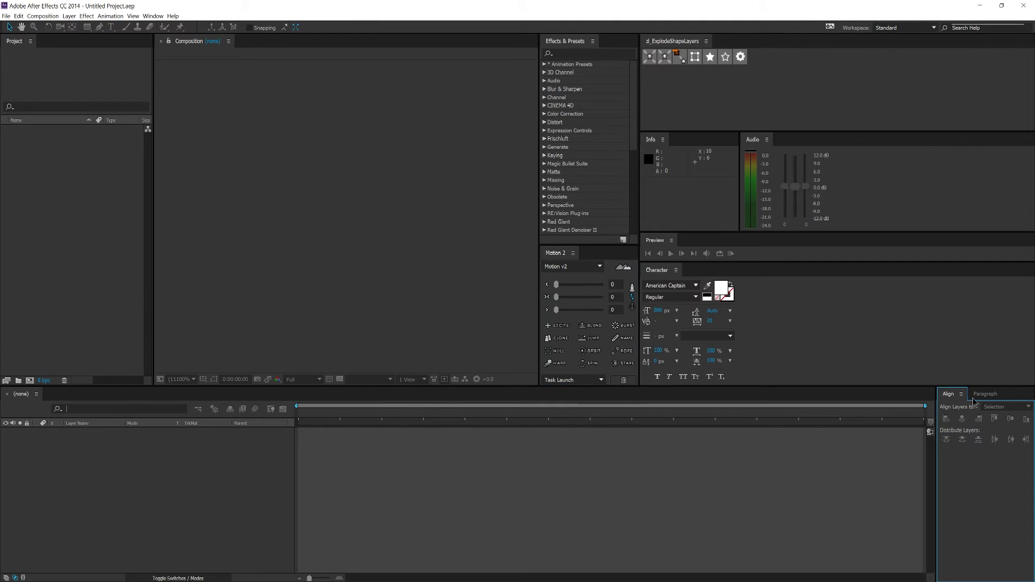
left_click(982, 395)
left_click(949, 396)
left_click(979, 397)
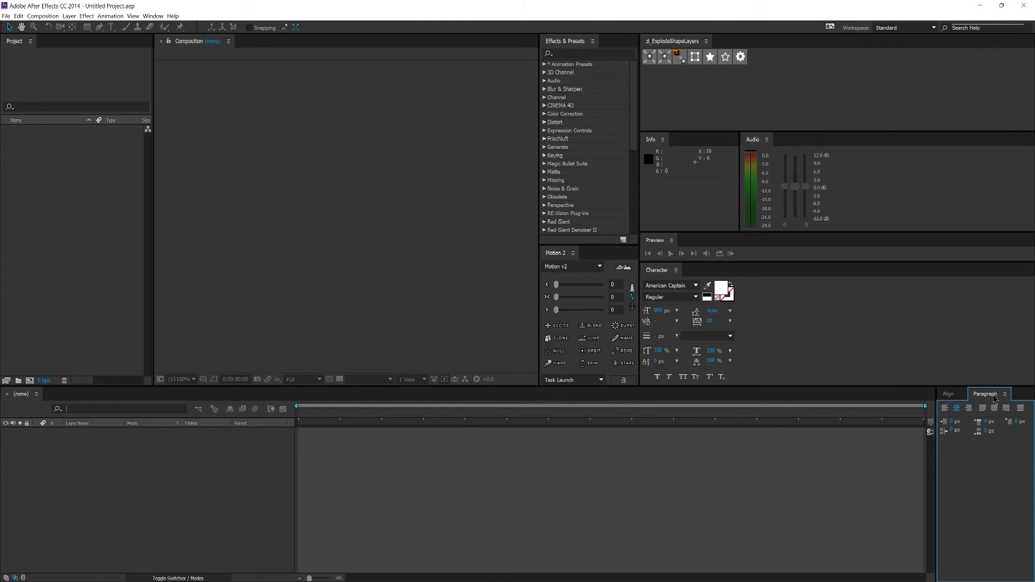
left_click_drag(995, 398, 690, 121)
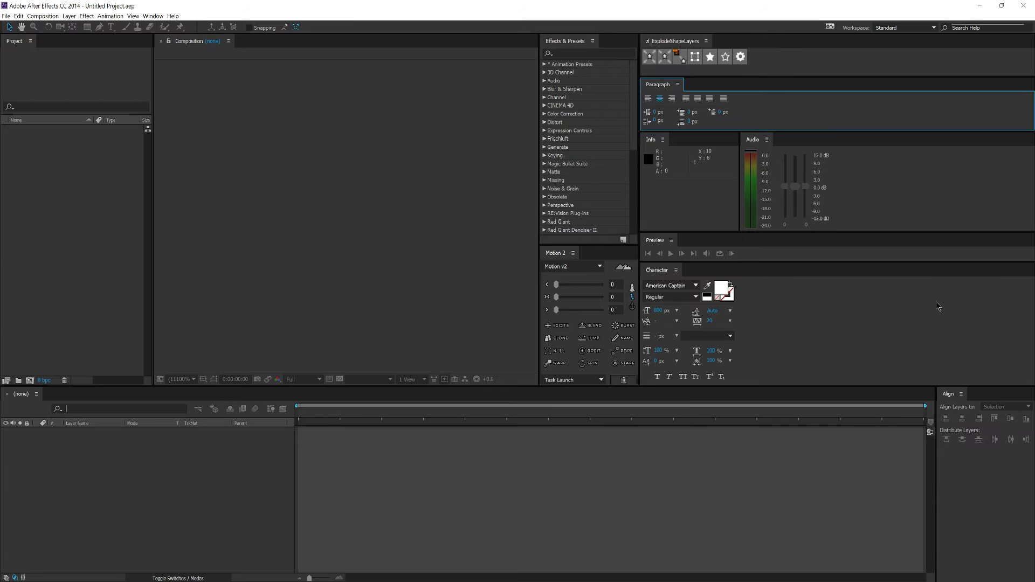
left_click_drag(954, 404, 697, 98)
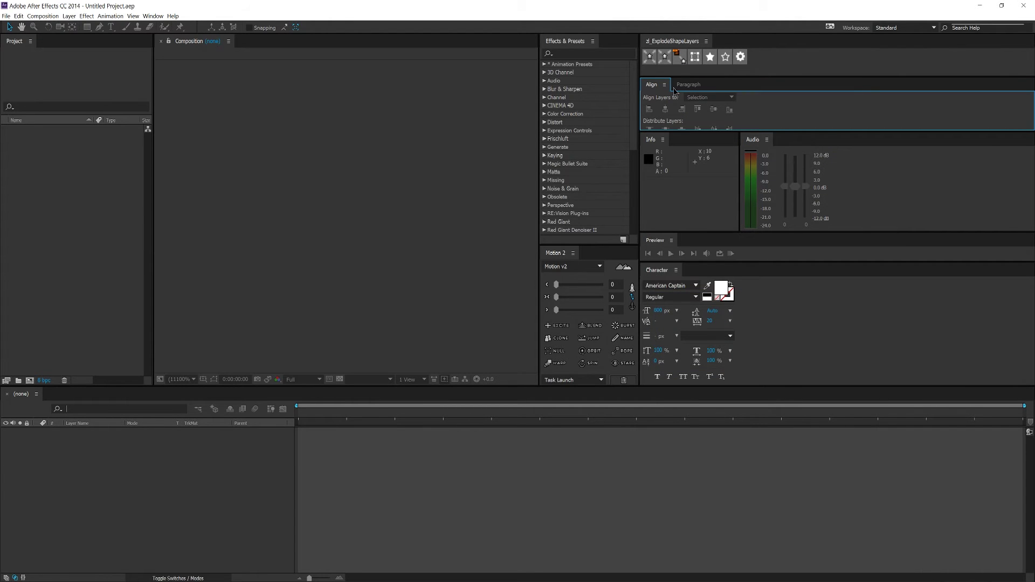
- Toggle between the Align and Paragraph tabs, leaving Align in front
left_click(687, 84)
left_click(652, 85)
left_click(687, 86)
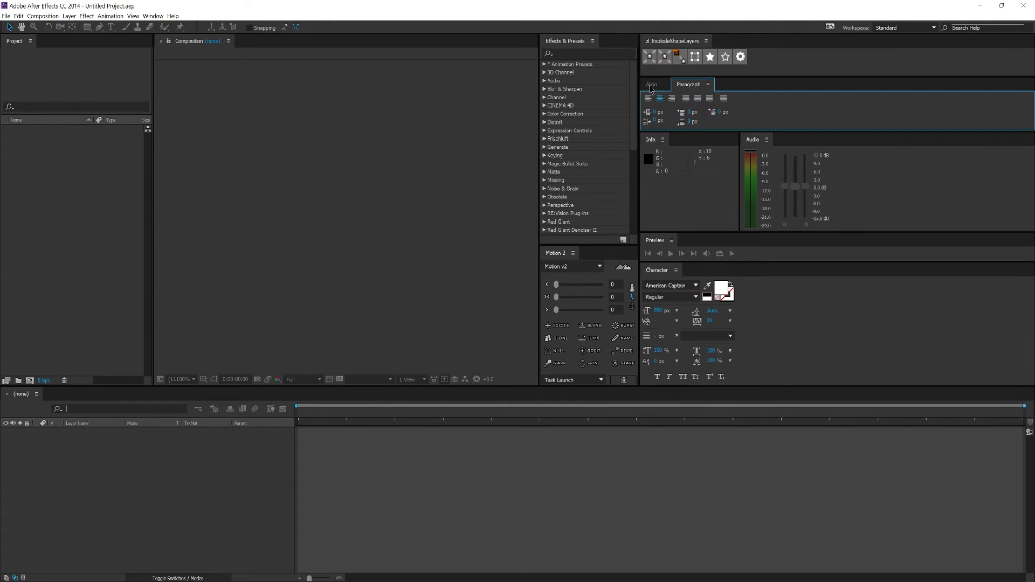
left_click(652, 86)
left_click(687, 85)
left_click(652, 87)
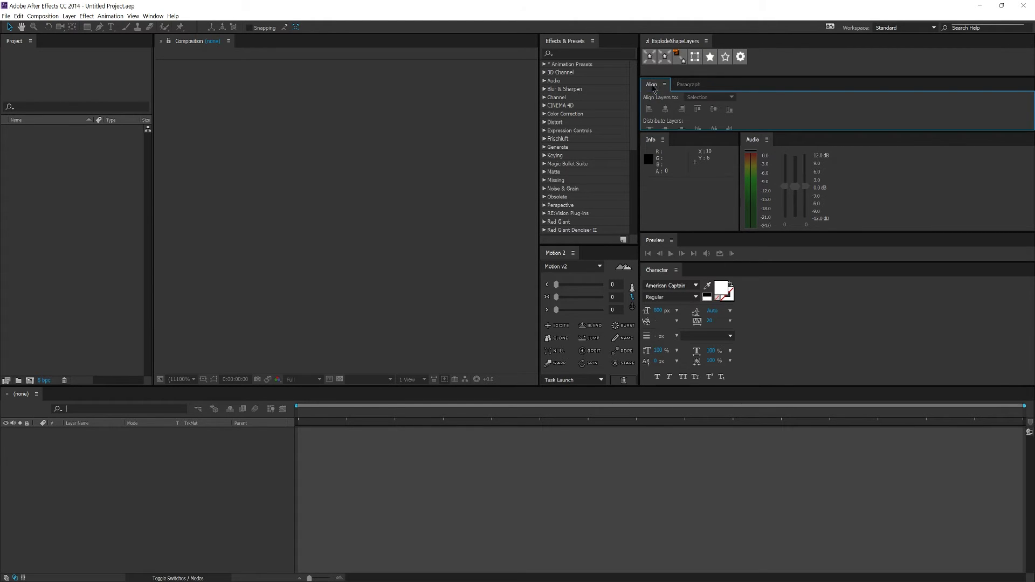
left_click(685, 86)
left_click(666, 88)
- Open Effect Controls from the Window menu and drag it into its own column beside the Composition viewer
left_click(153, 15)
left_click(70, 229)
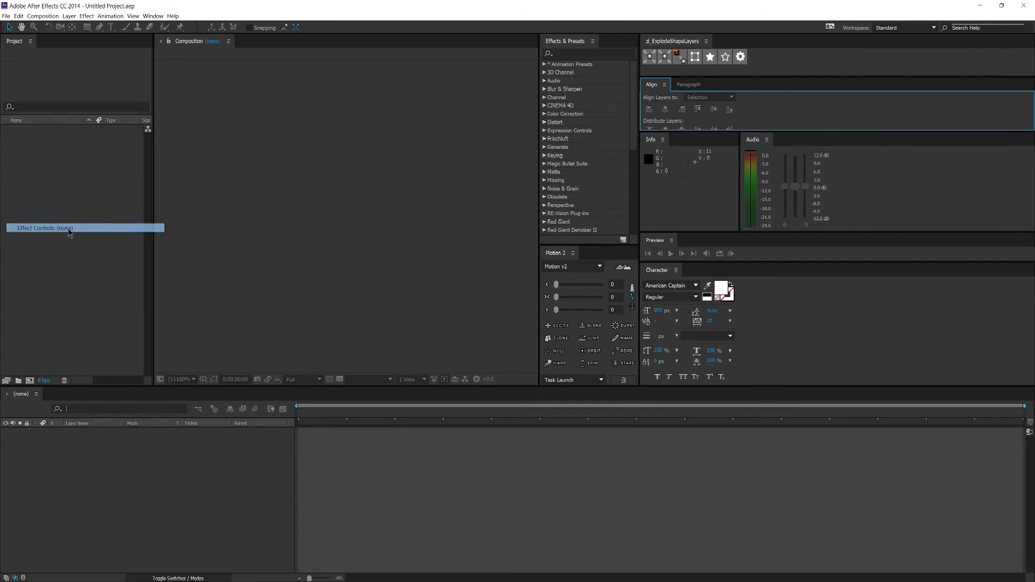
left_click(24, 43)
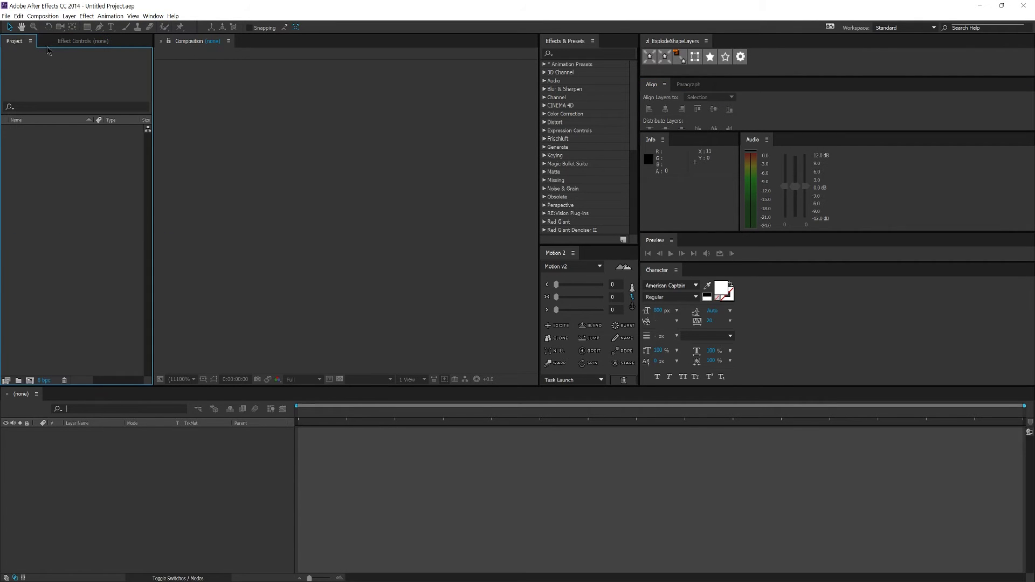
left_click(70, 44)
left_click(14, 43)
left_click(79, 43)
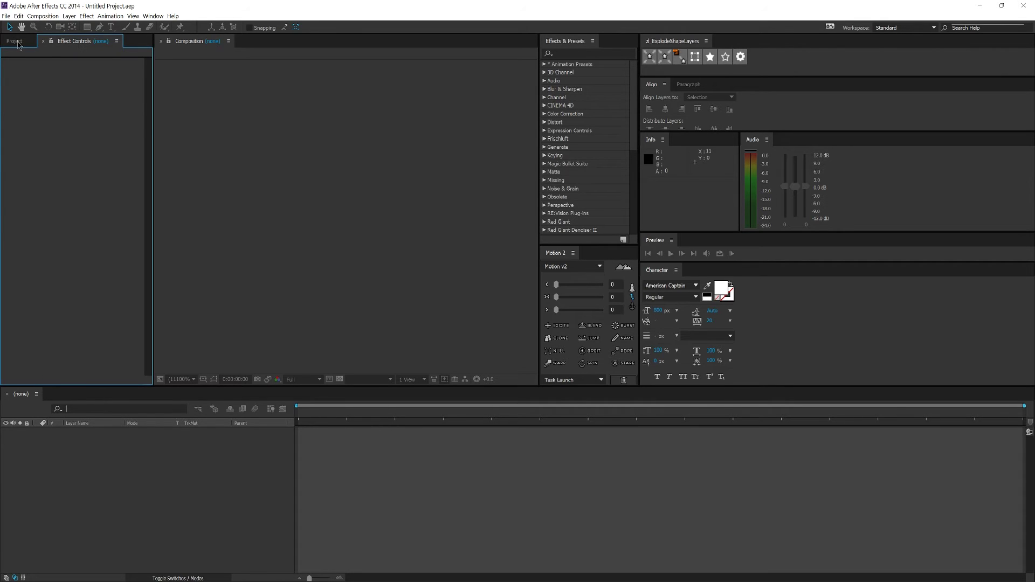
left_click(18, 45)
left_click(76, 46)
left_click_drag(76, 46, 167, 141)
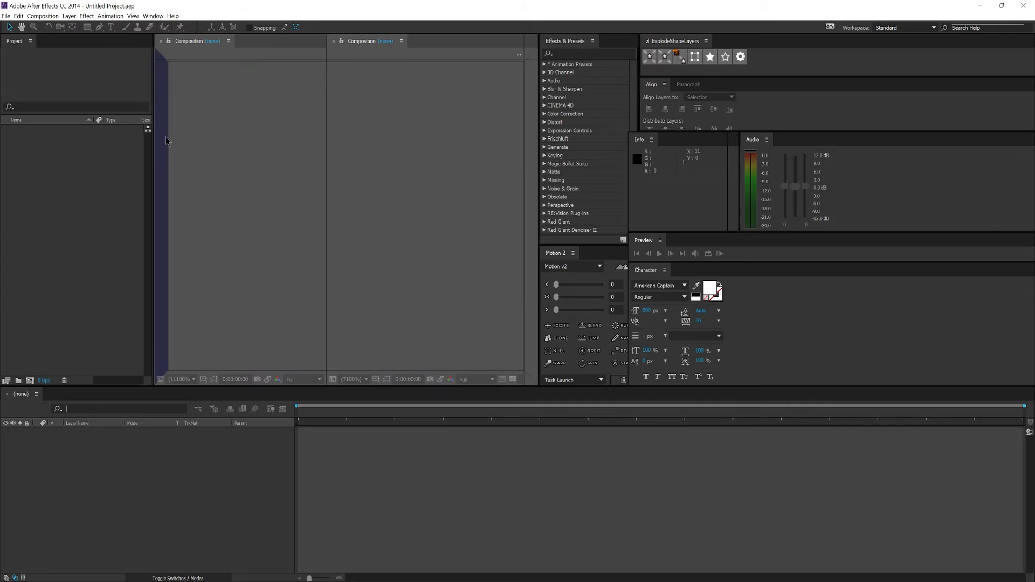
- Create Comp 1 at 1920×1080, 60 fps, 30 seconds, and open the Composition panel's menu
left_click(30, 380)
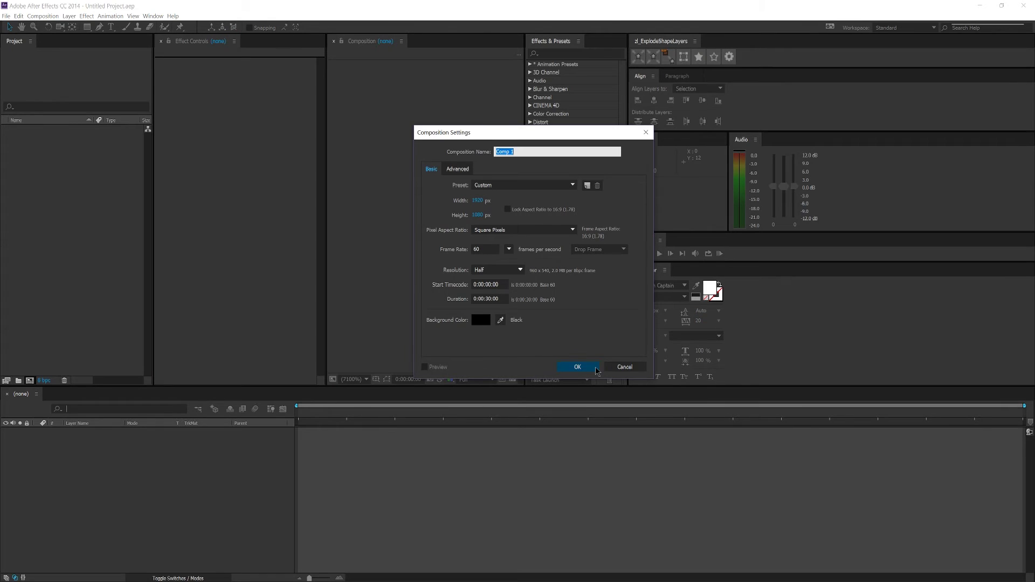
left_click(594, 370)
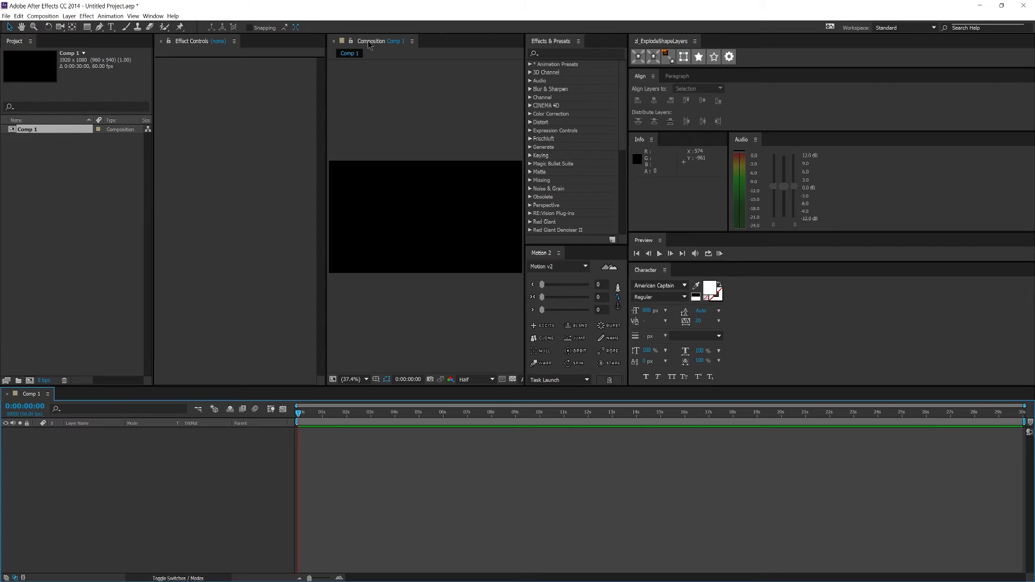
left_click(411, 41)
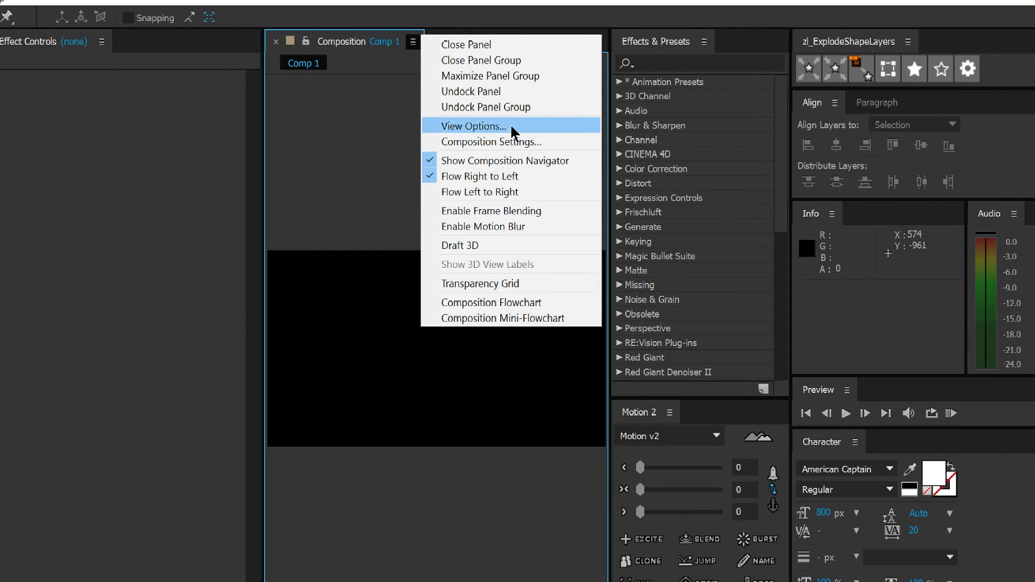
- Undock the Composition viewer, widen and reposition it, and snap the main window to the right half
left_click(510, 96)
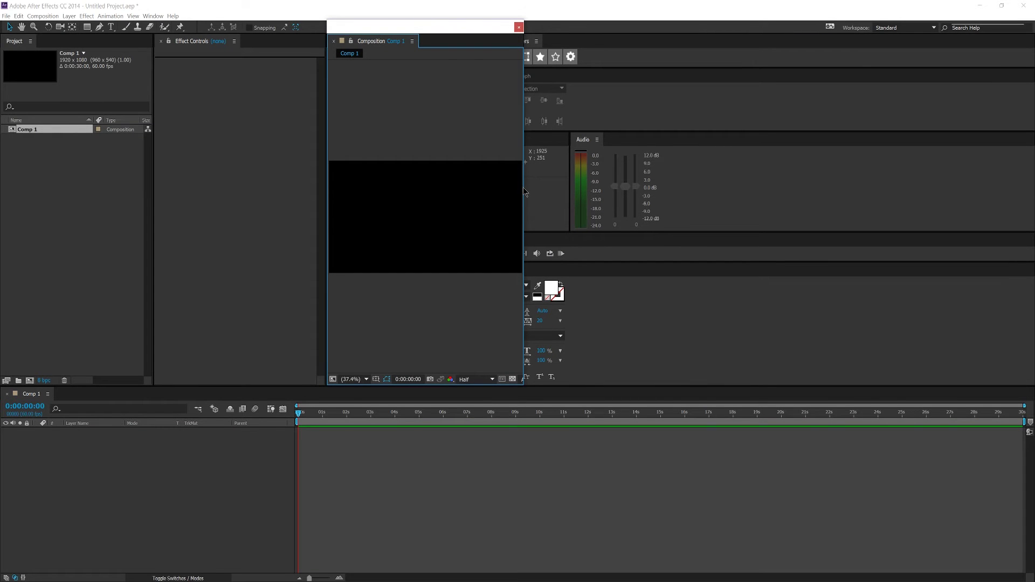
left_click_drag(524, 187, 833, 187)
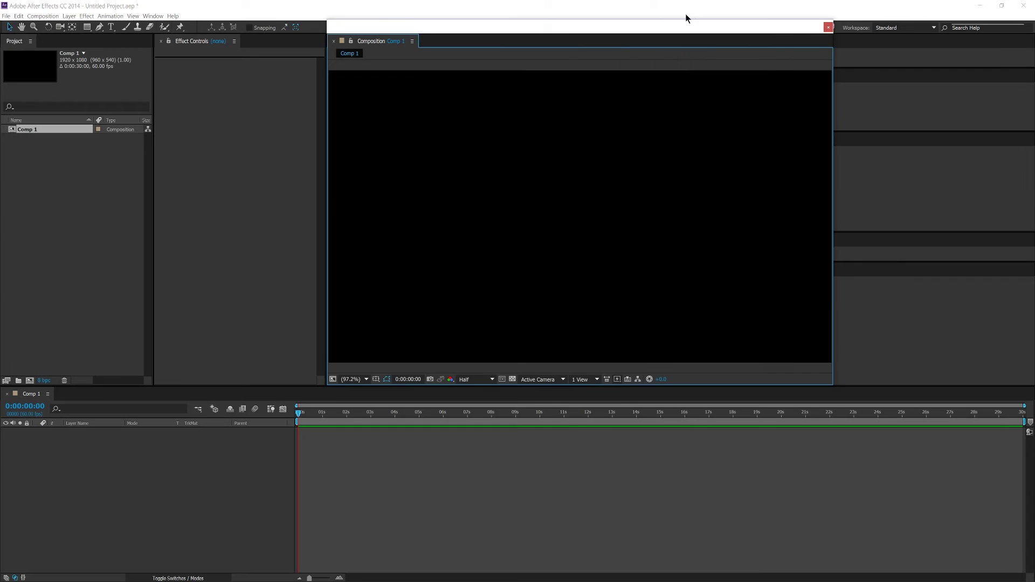
left_click_drag(685, 26, 535, 72)
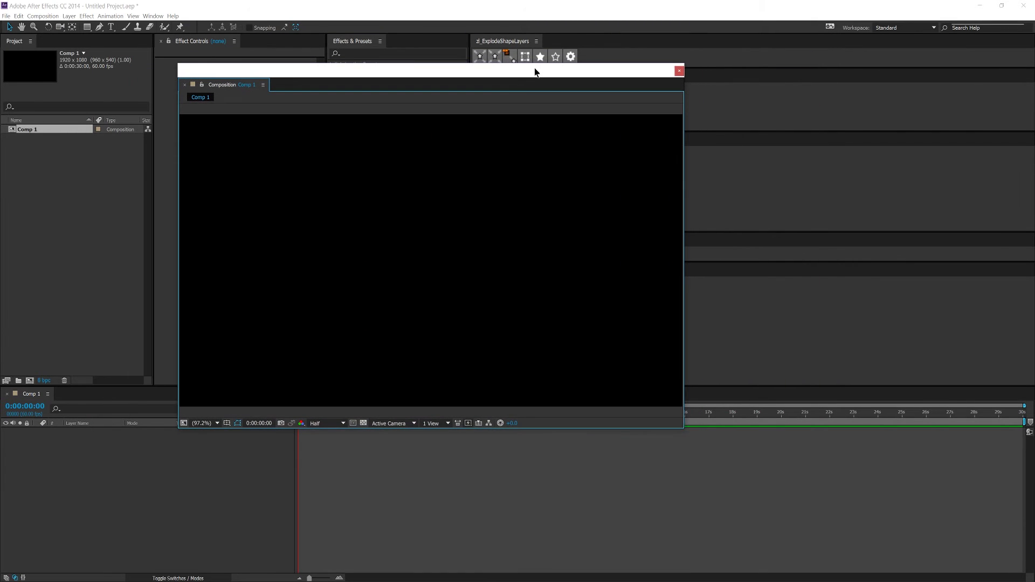
left_click_drag(497, 1, 1034, 83)
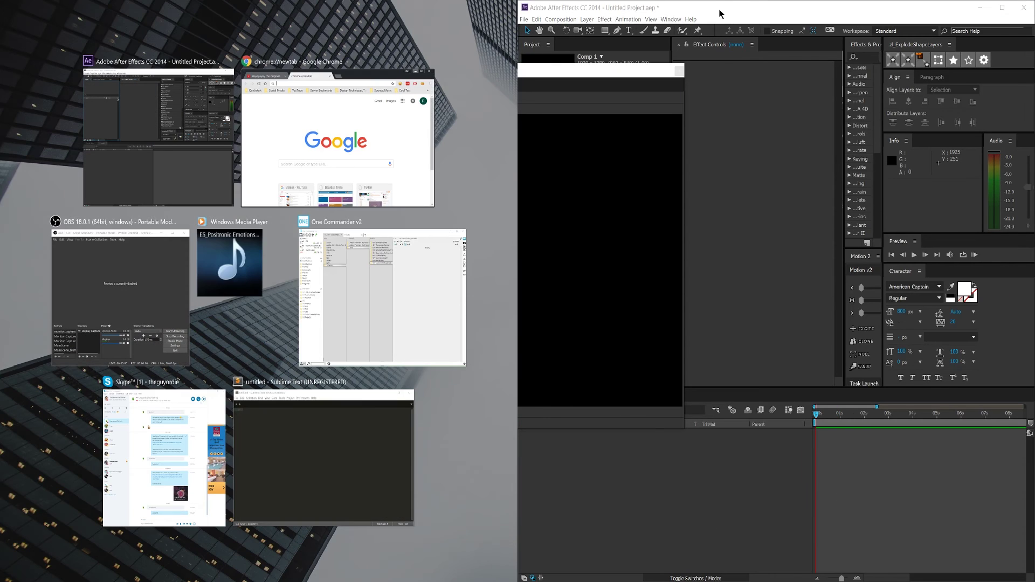
- Dismiss Snap Assist, move the viewer to the top-left and shrink it, then widen the main window leftward
left_click(567, 48)
left_click_drag(373, 68, 199, 10)
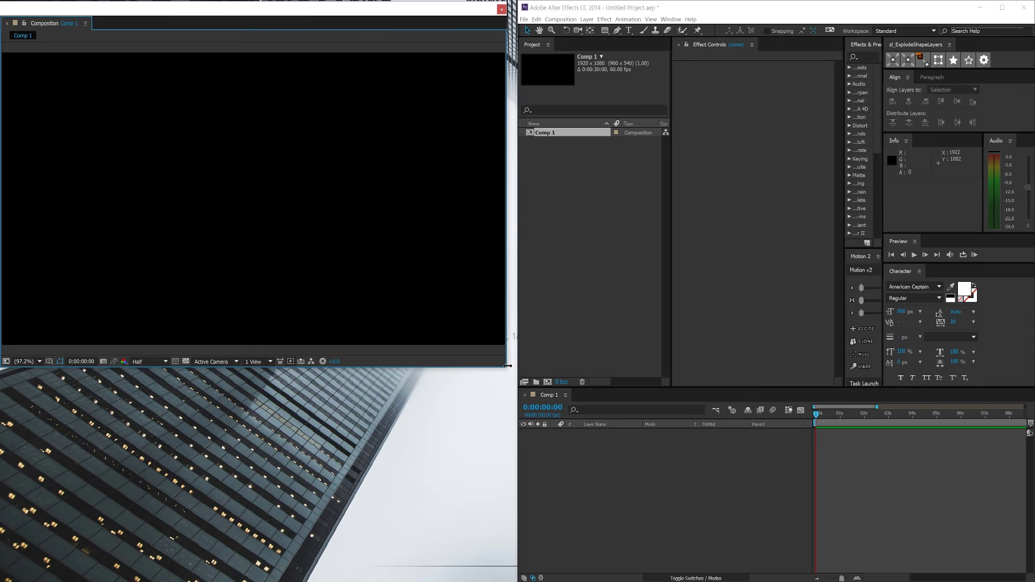
left_click_drag(507, 367, 375, 276)
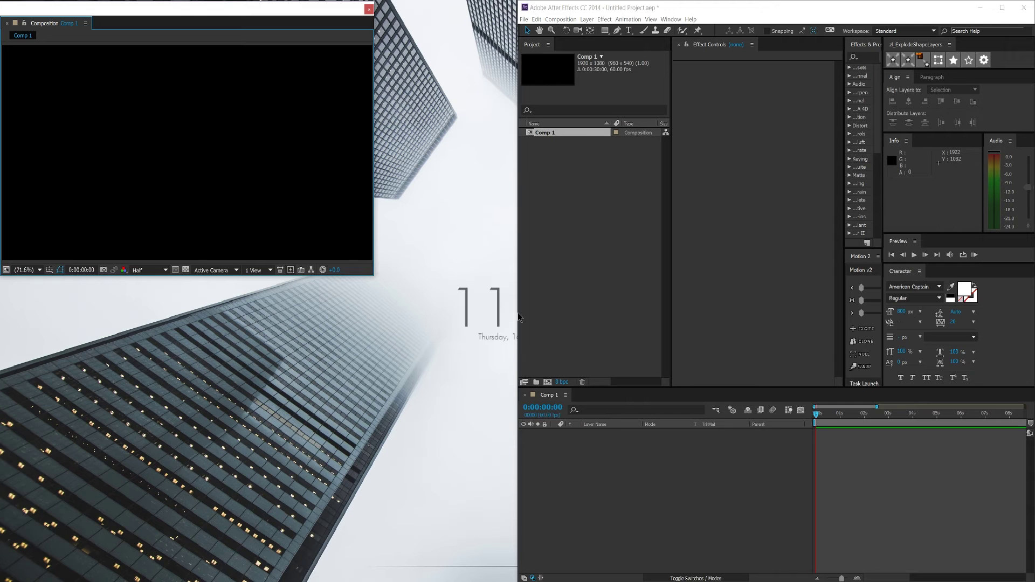
left_click_drag(517, 316, 376, 314)
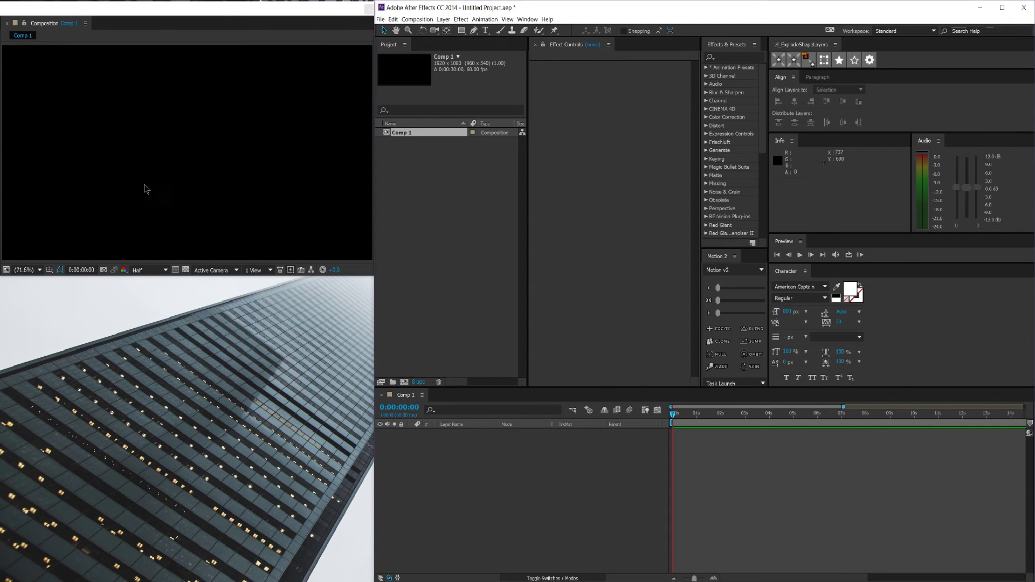
left_click(180, 19)
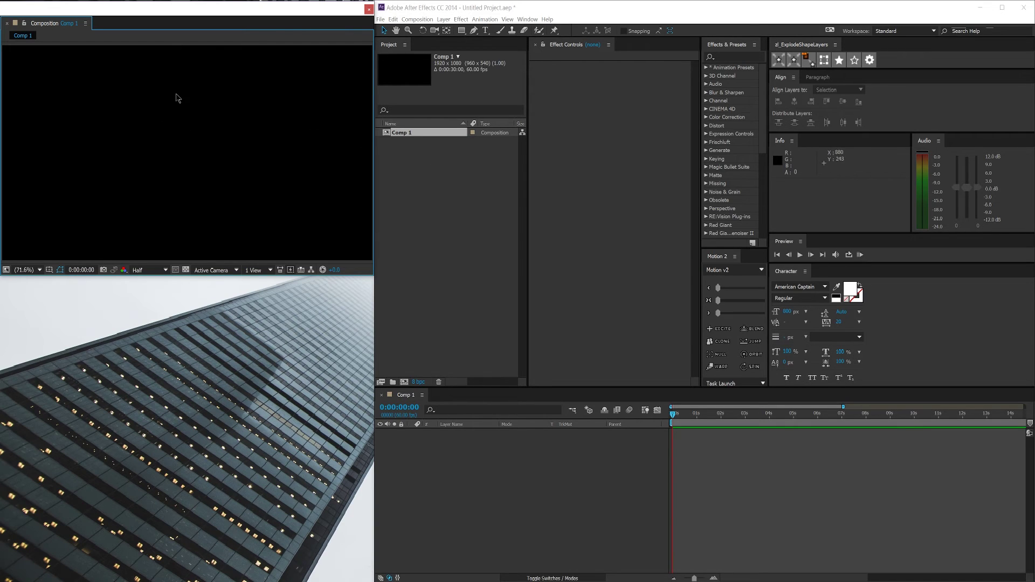
left_click(405, 194)
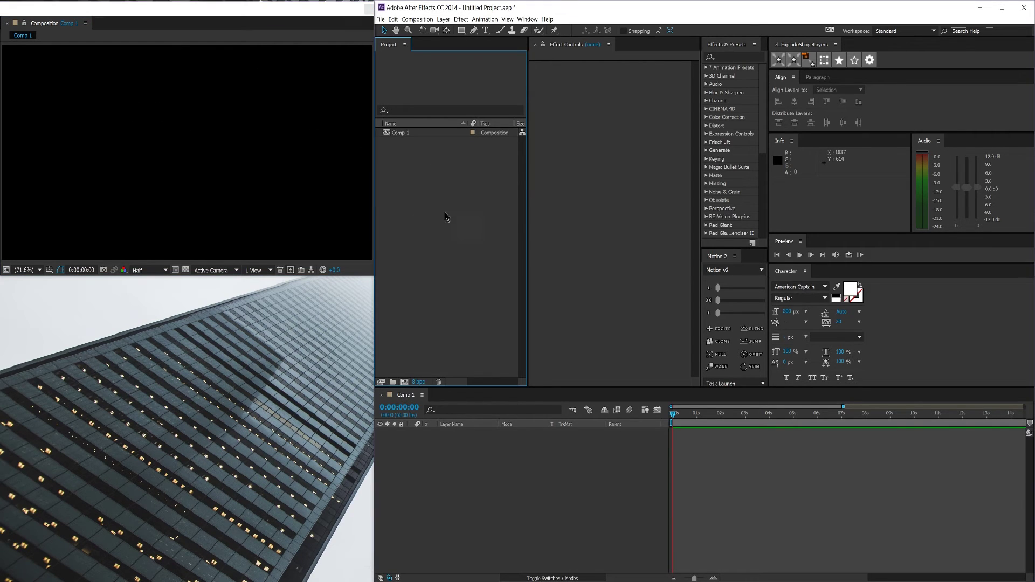
key("grave")
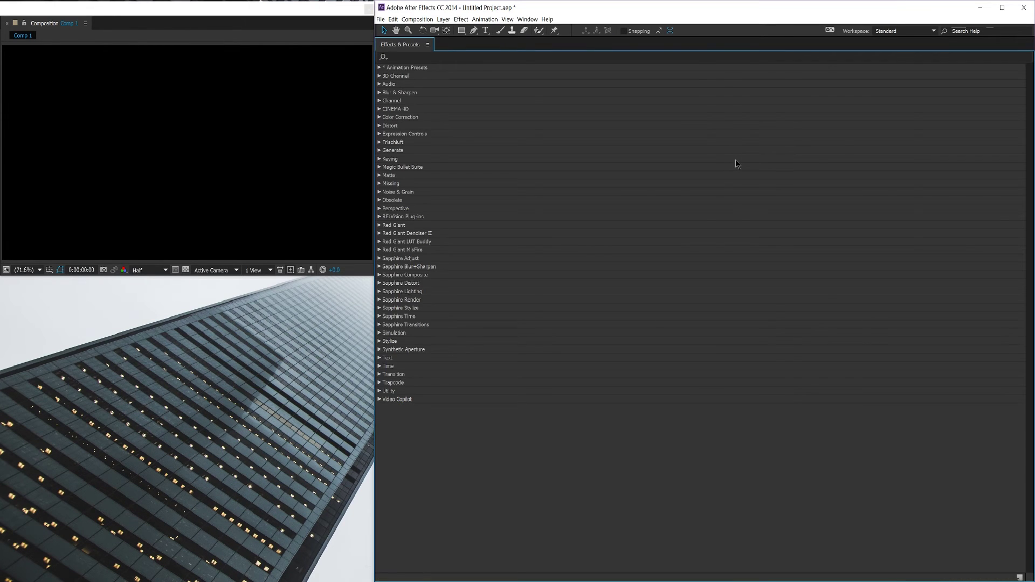
key("grave")
key("grave")
key("grave")
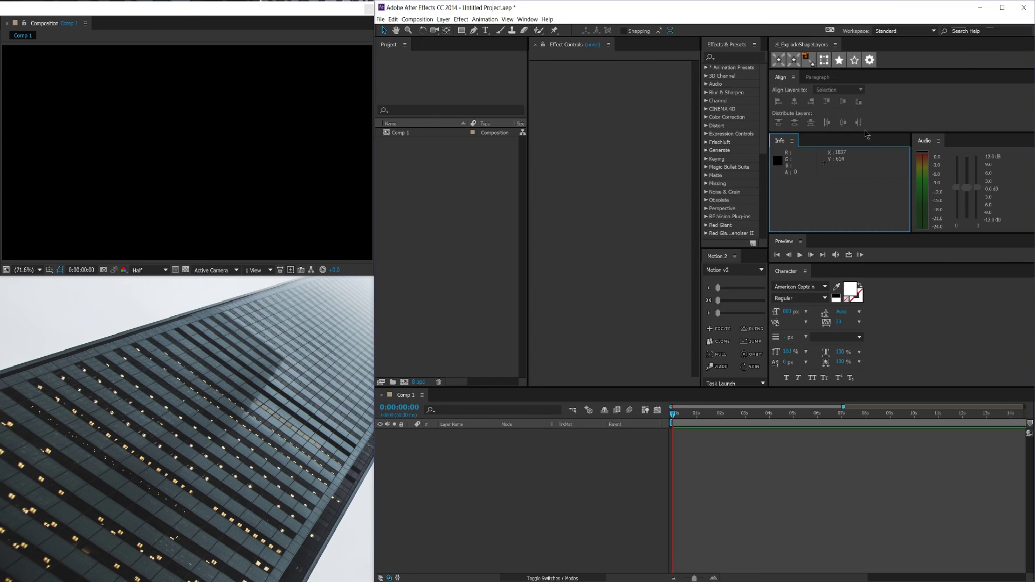
key("grave")
- Restore the enlarged panel to the normal layout and raise the floating Composition viewer slightly
key("grave")
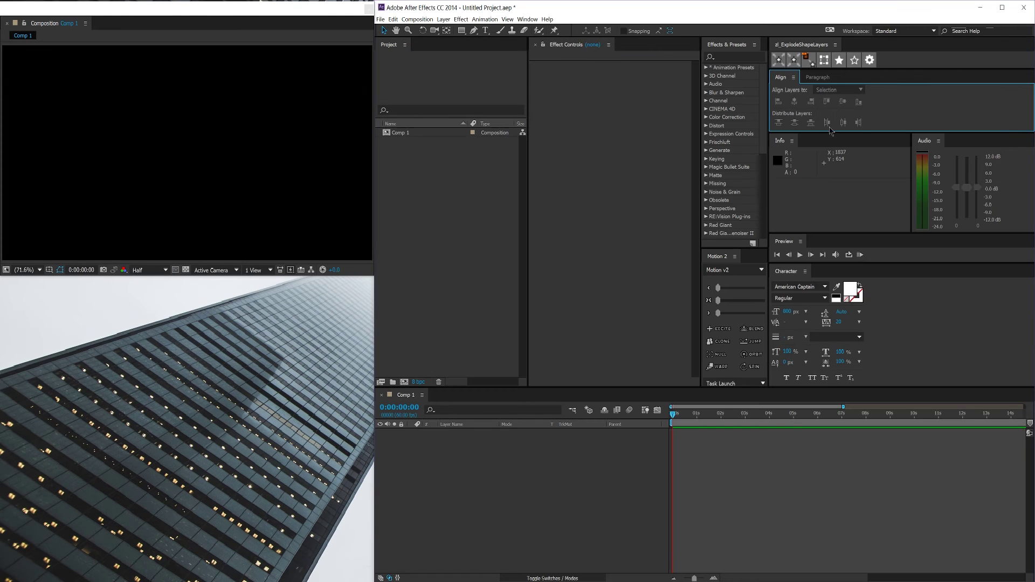
key("grave")
key("grave")
left_click(170, 67)
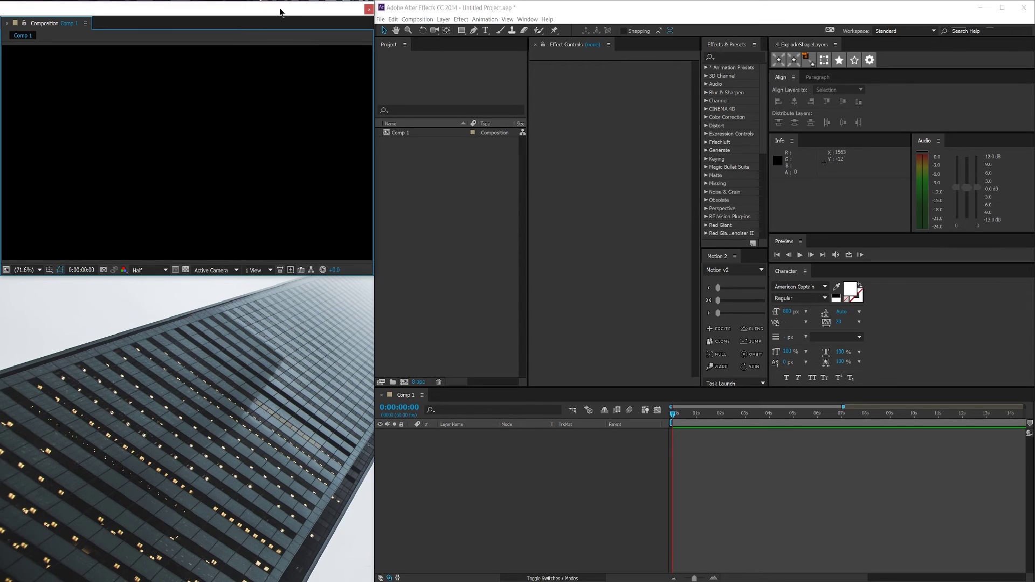
left_click_drag(280, 10, 279, 9)
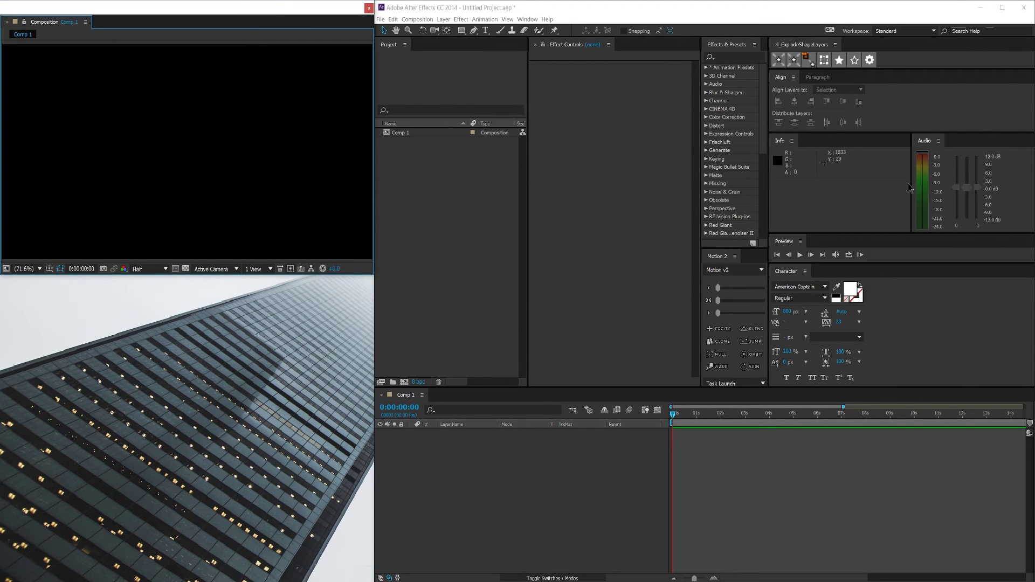
- Widen the Info and Effects & Presets panels, narrow Audio, and move Preview beside Effect Controls
left_click_drag(911, 186, 1015, 189)
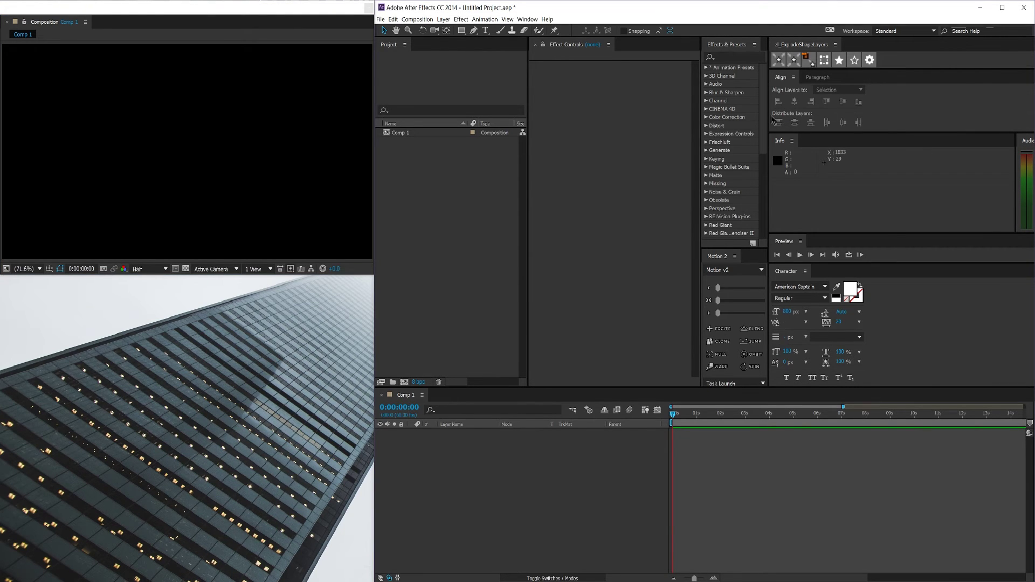
left_click_drag(770, 118, 923, 122)
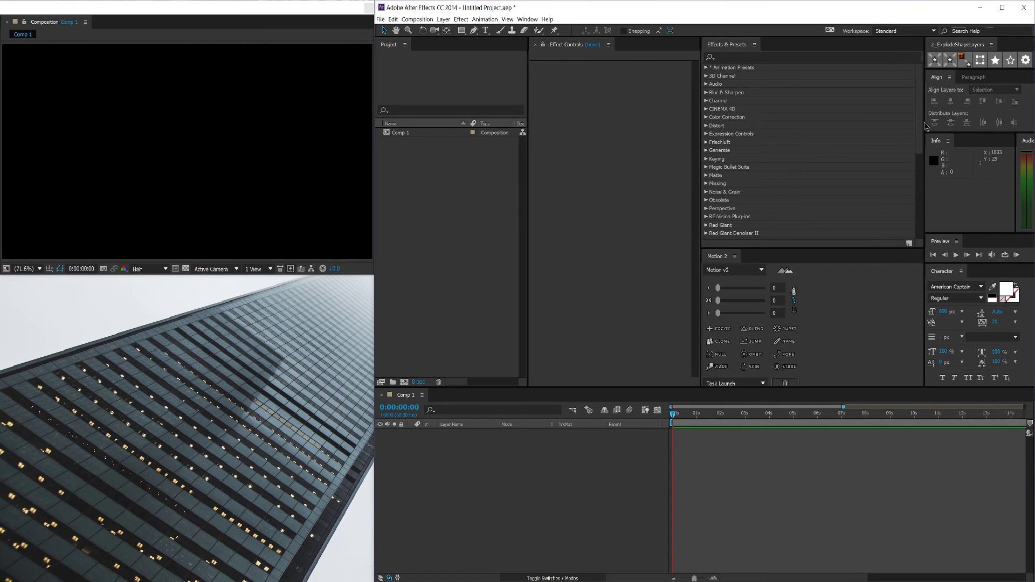
left_click_drag(940, 241, 697, 294)
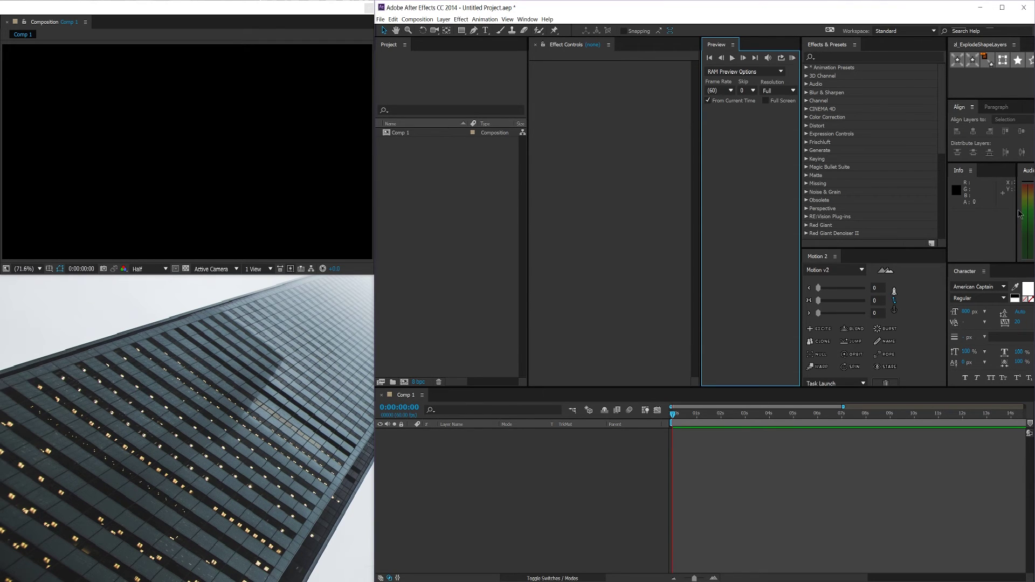
- Narrow the Info and Effects & Presets panels, widen Preview, and bring up the Paragraph panel
left_click_drag(1017, 215, 1014, 212)
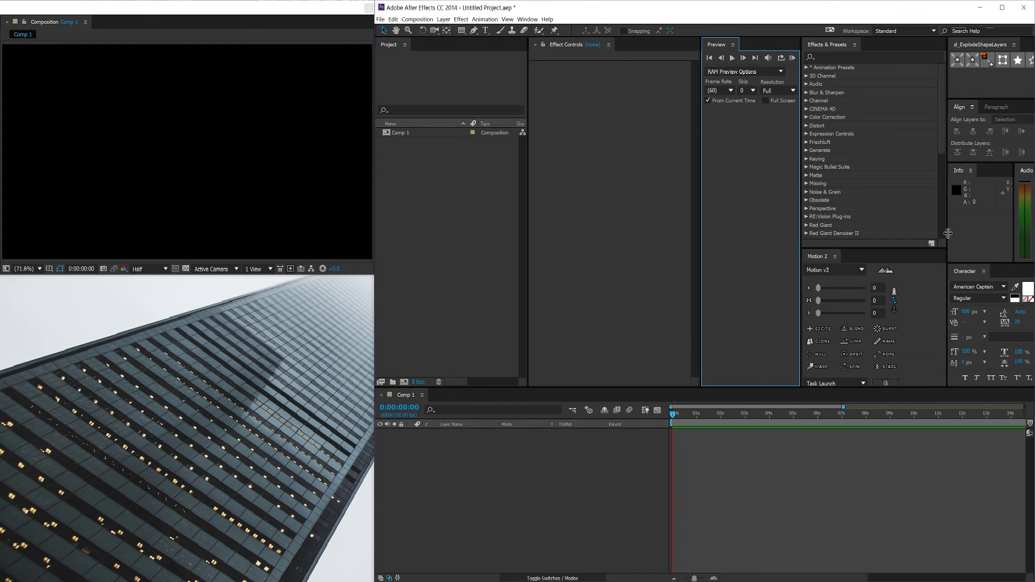
left_click_drag(947, 233, 938, 237)
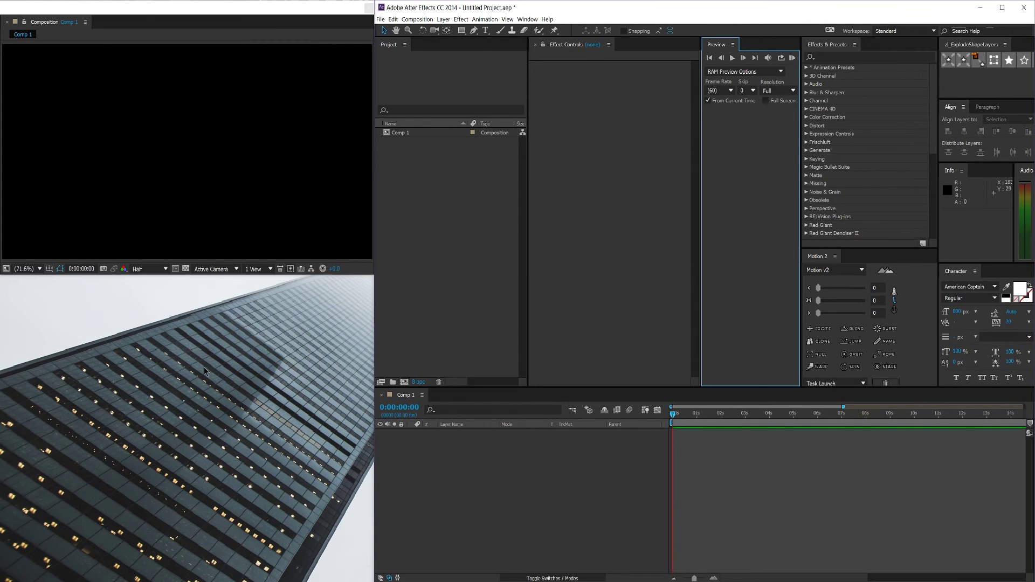
left_click(85, 335)
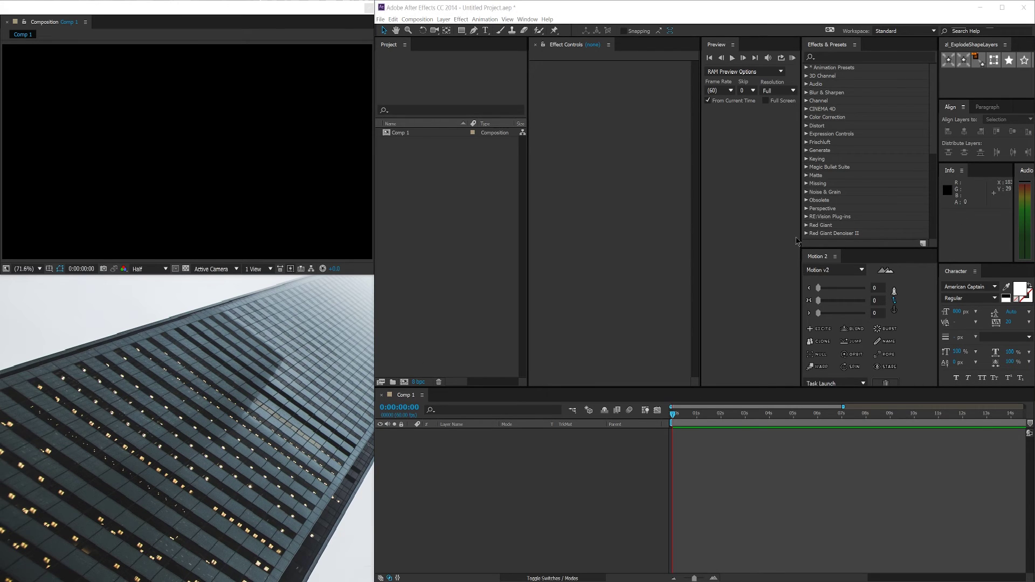
left_click_drag(801, 237, 891, 243)
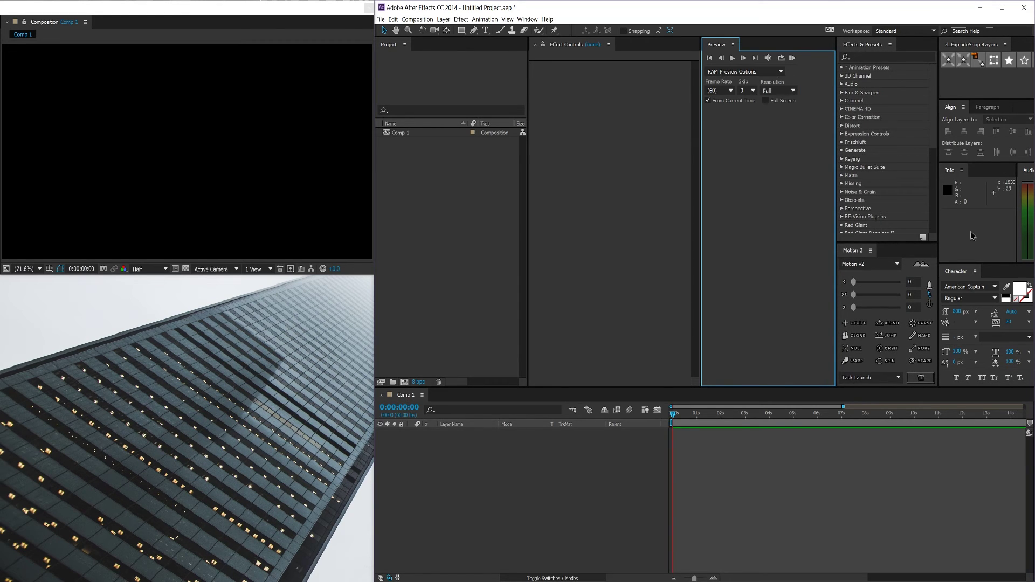
left_click(982, 107)
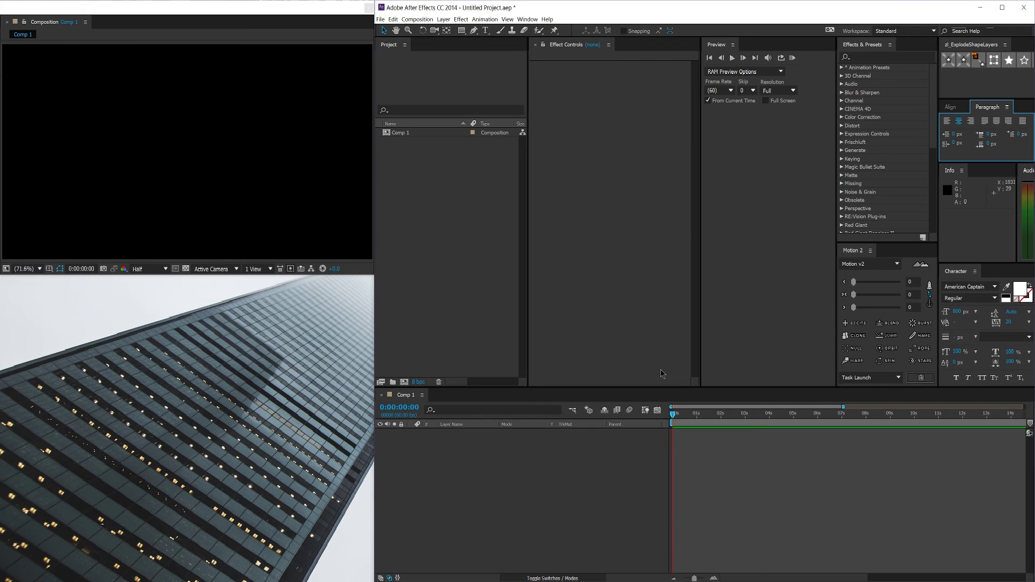
- Make the Timeline taller and enlarge Motion 2 and Character by shortening the panels above
left_click_drag(705, 387, 732, 305)
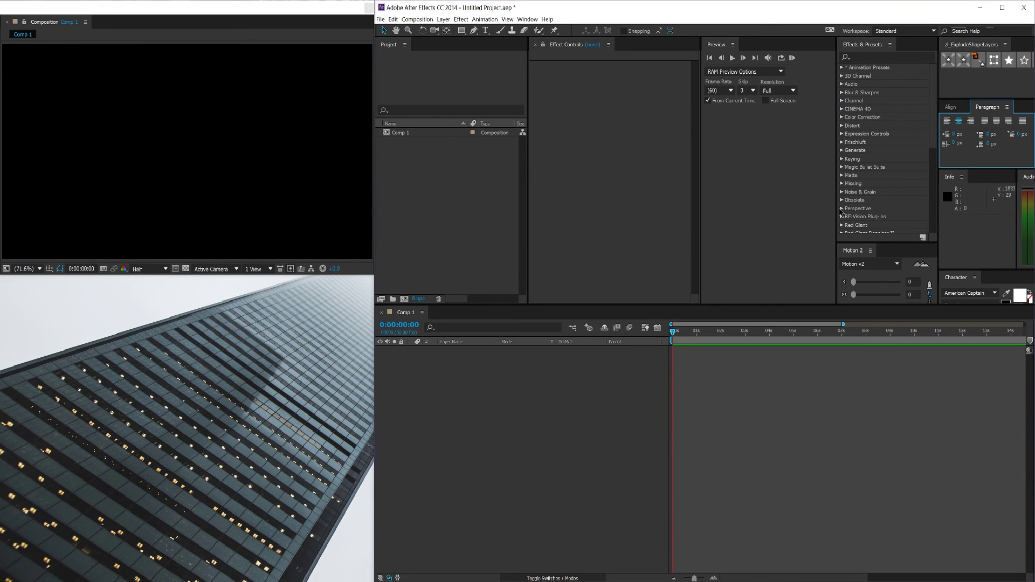
left_click_drag(885, 241, 888, 174)
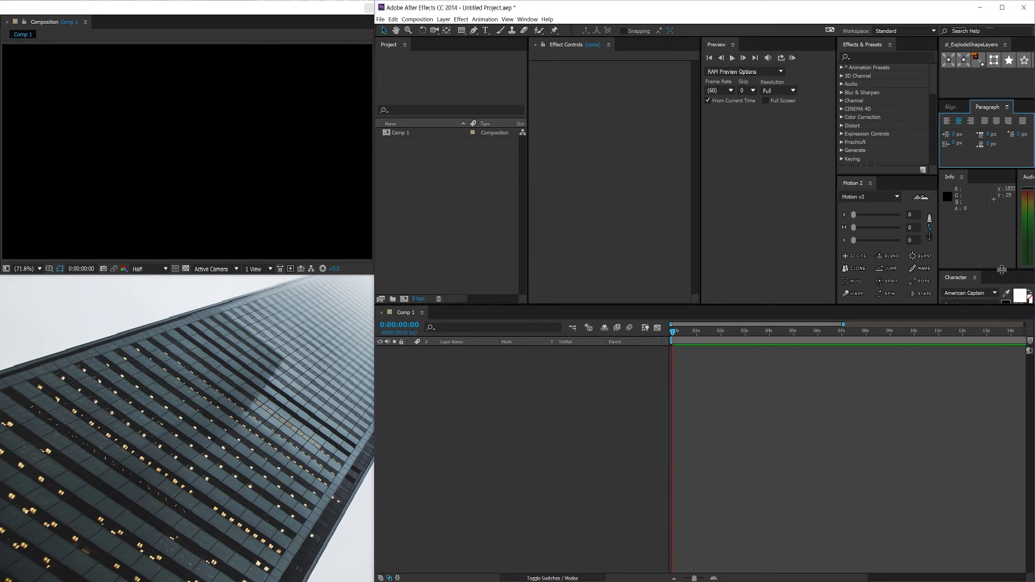
left_click_drag(1003, 273, 1002, 208)
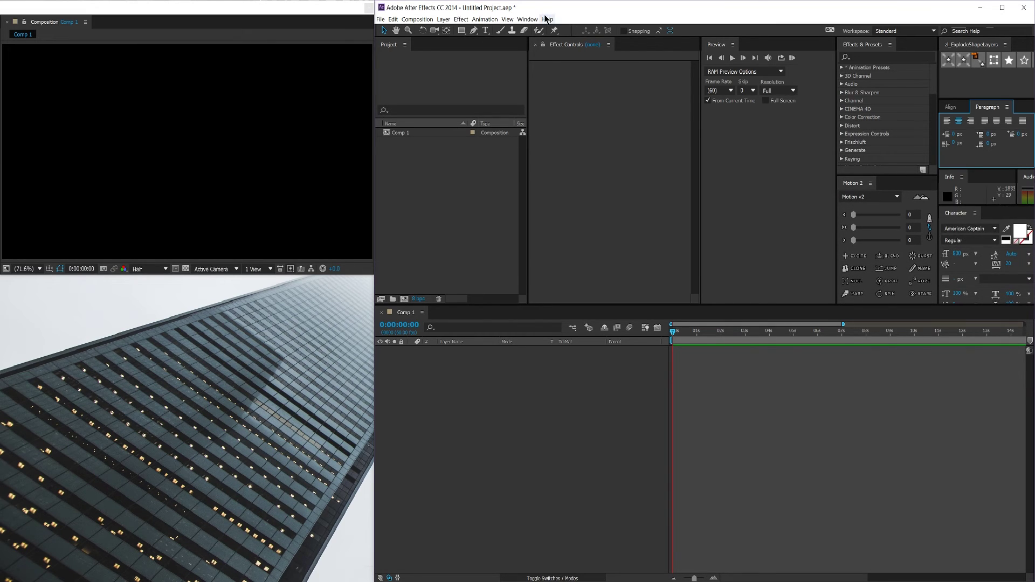
- Create a workspace named 'Tutorial' through Window > Workspace > New Workspace
left_click(529, 20)
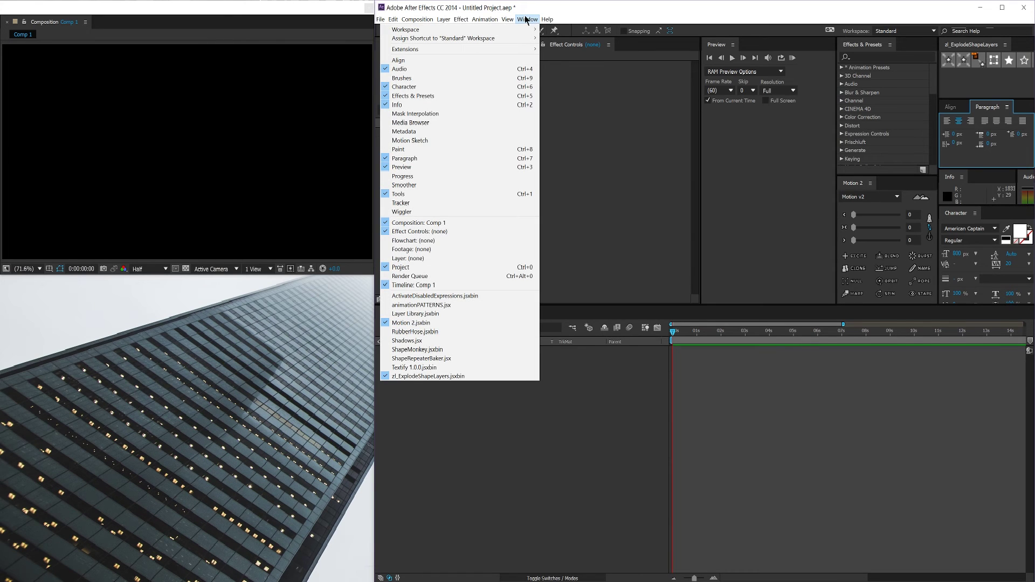
left_click(527, 20)
left_click(527, 20)
mouse_move(491, 34)
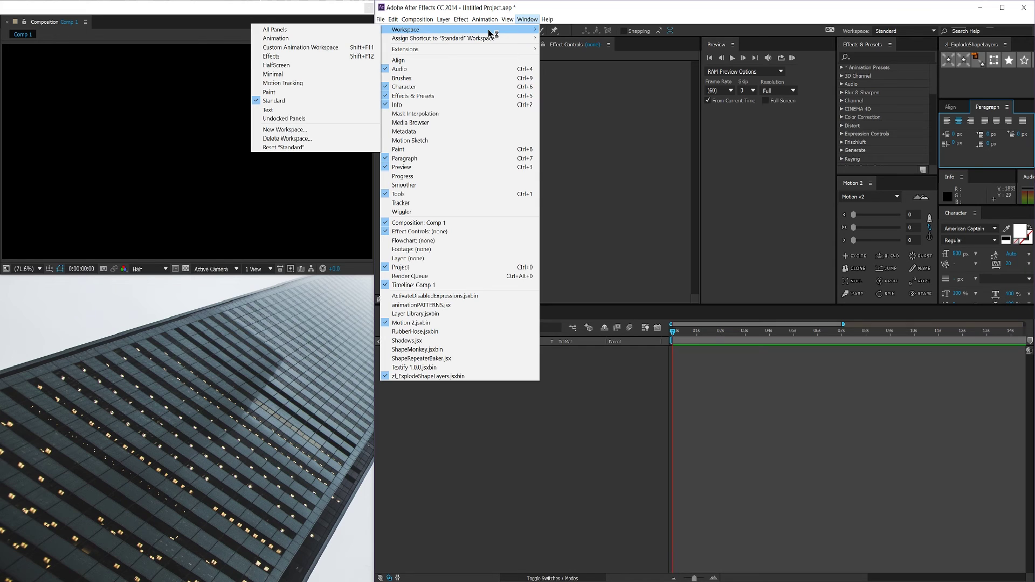
left_click(303, 131)
type("Tutor")
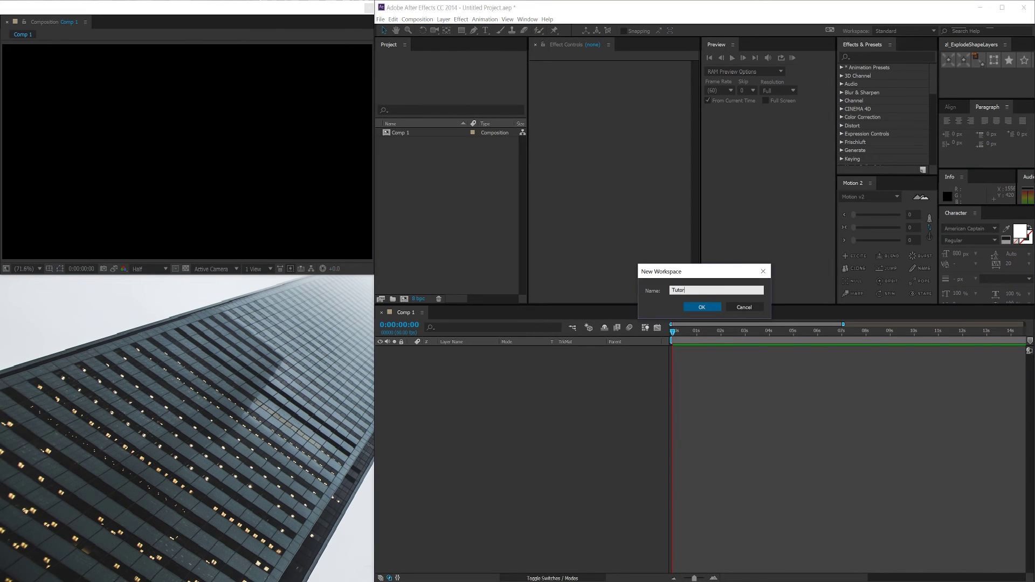
type("ial")
key("Return")
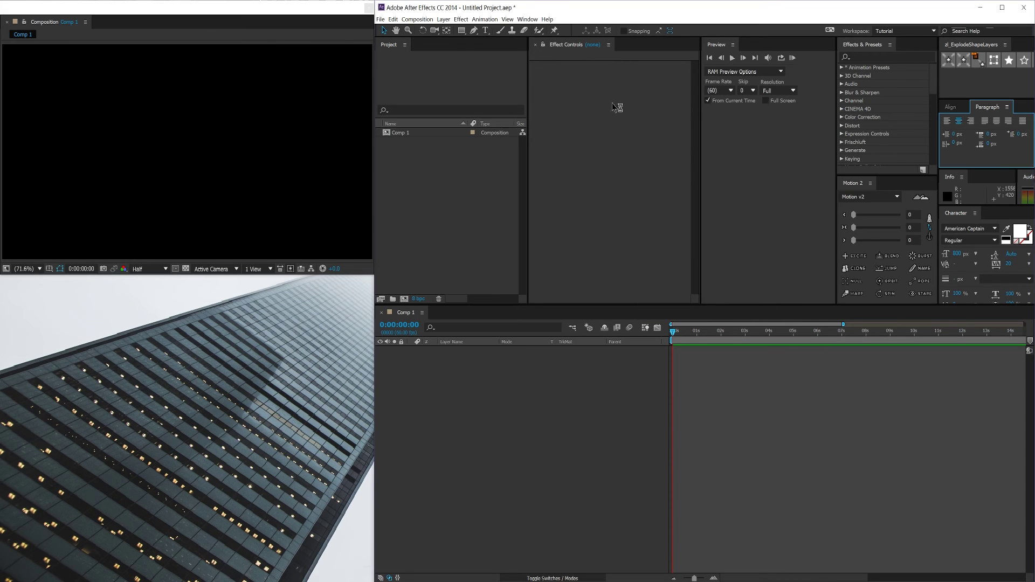
left_click(528, 21)
mouse_move(415, 29)
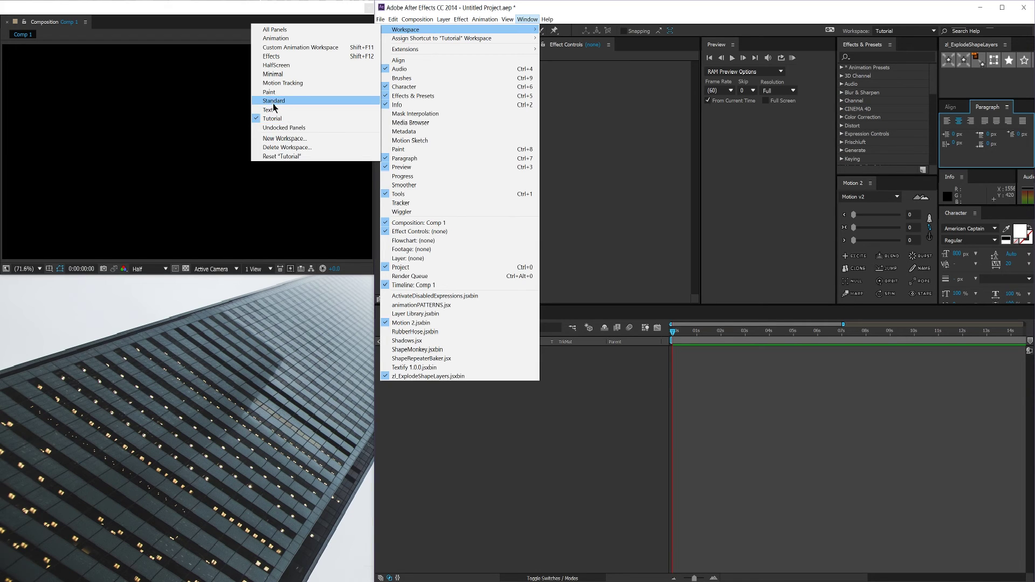
- Switch to the Tutorial workspace, make the Align panel taller, and widen Effect Controls
left_click(284, 124)
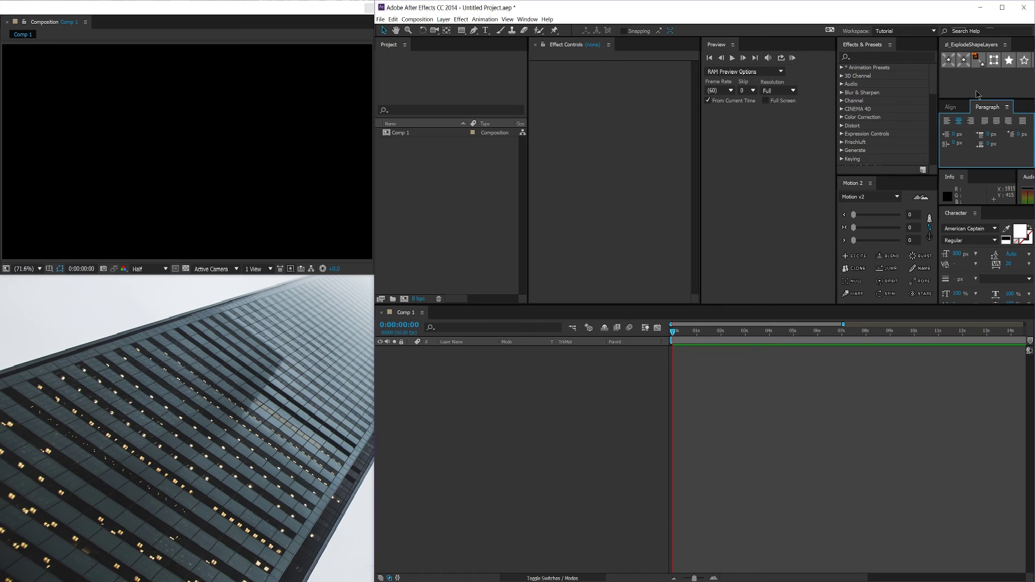
left_click(950, 108)
left_click_drag(970, 168, 990, 173)
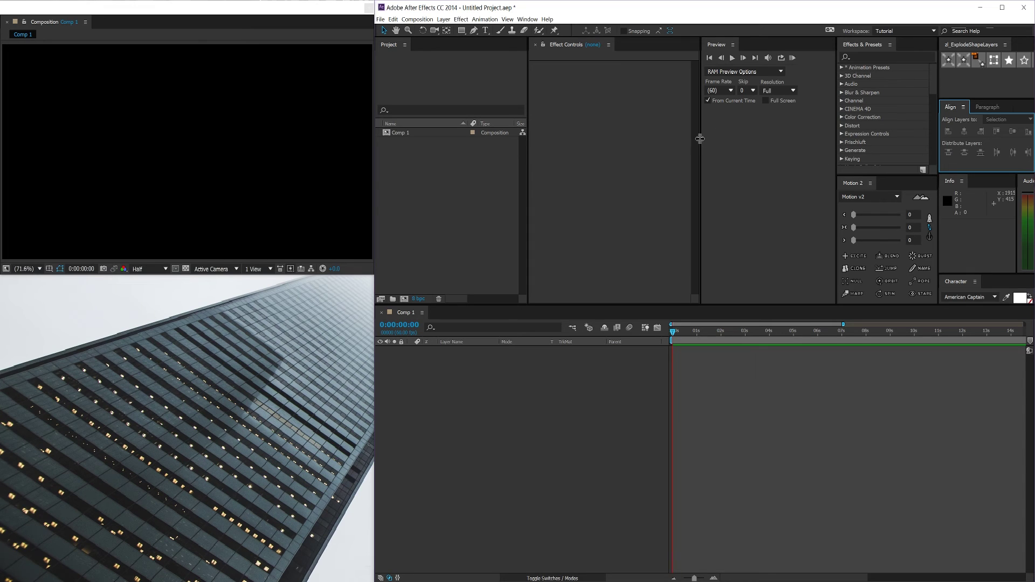
left_click_drag(700, 139, 871, 168)
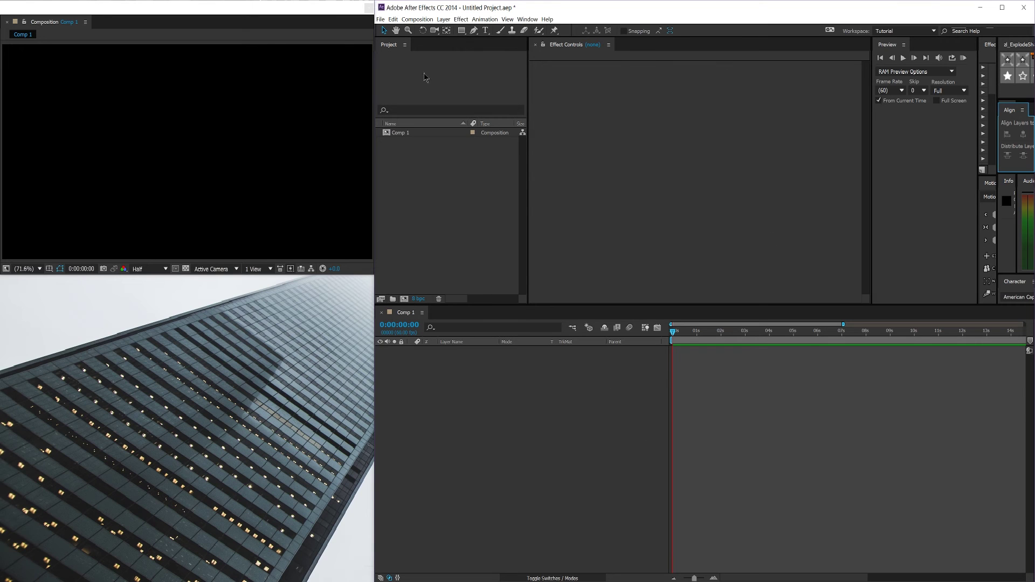
- Unsnap and restore the After Effects window, resize it, and move it to the right
left_click_drag(561, 7, 474, 2)
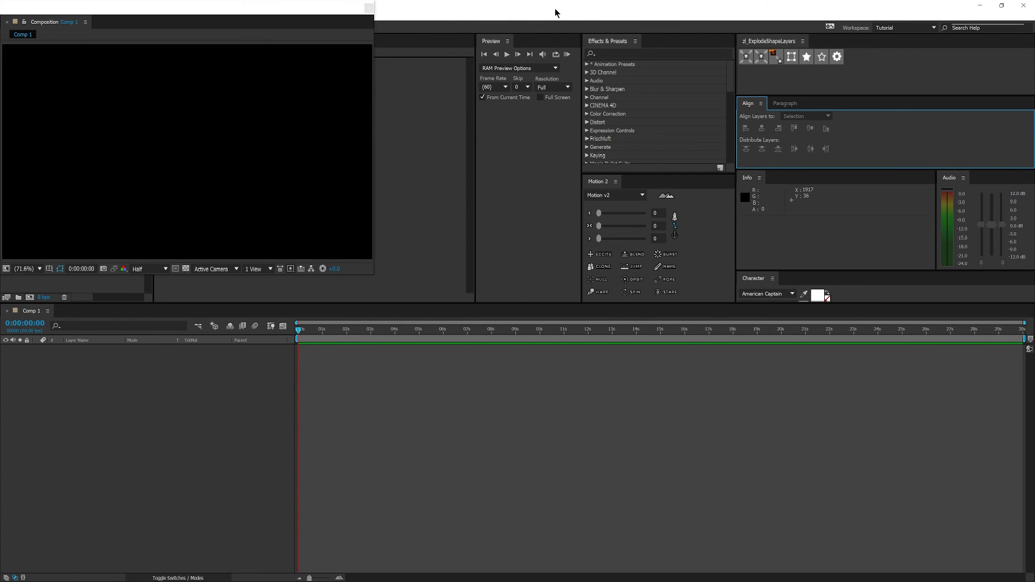
double_click(557, 12)
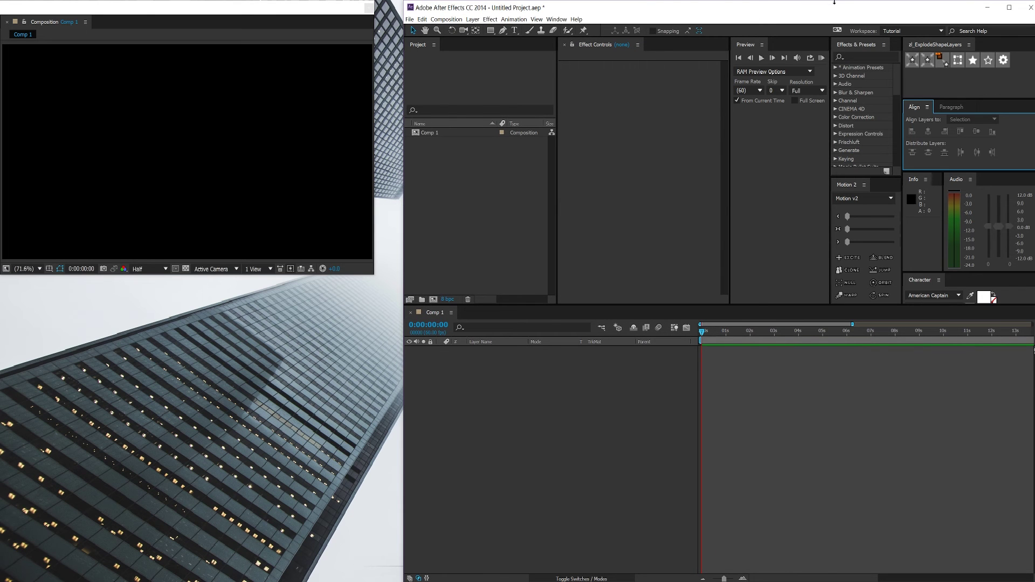
left_click_drag(834, 2, 839, 63)
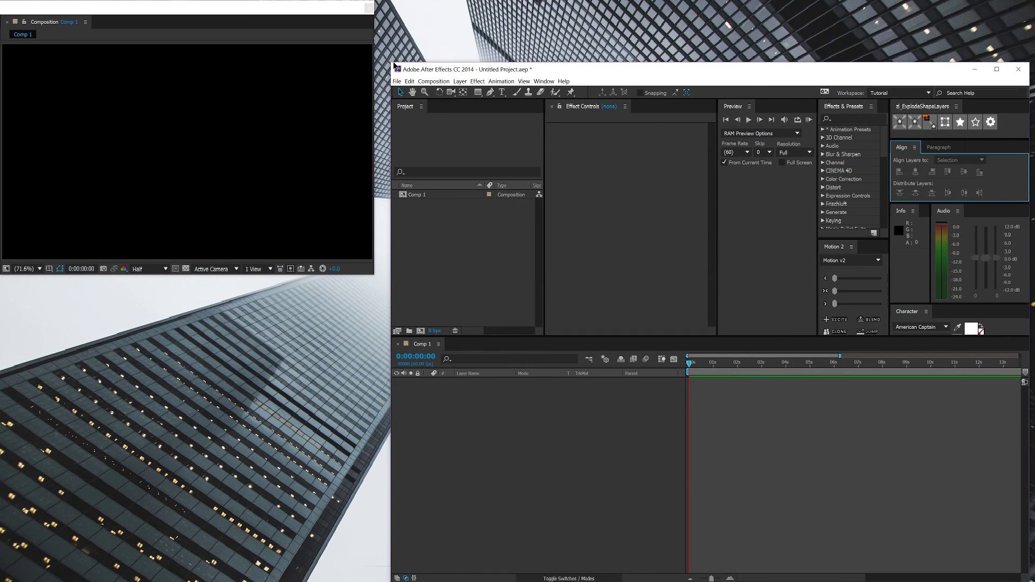
left_click_drag(543, 73, 1034, 104)
- Pull the window out of the half-screen snap, make it taller, and nudge its left edge right
left_click(835, 13)
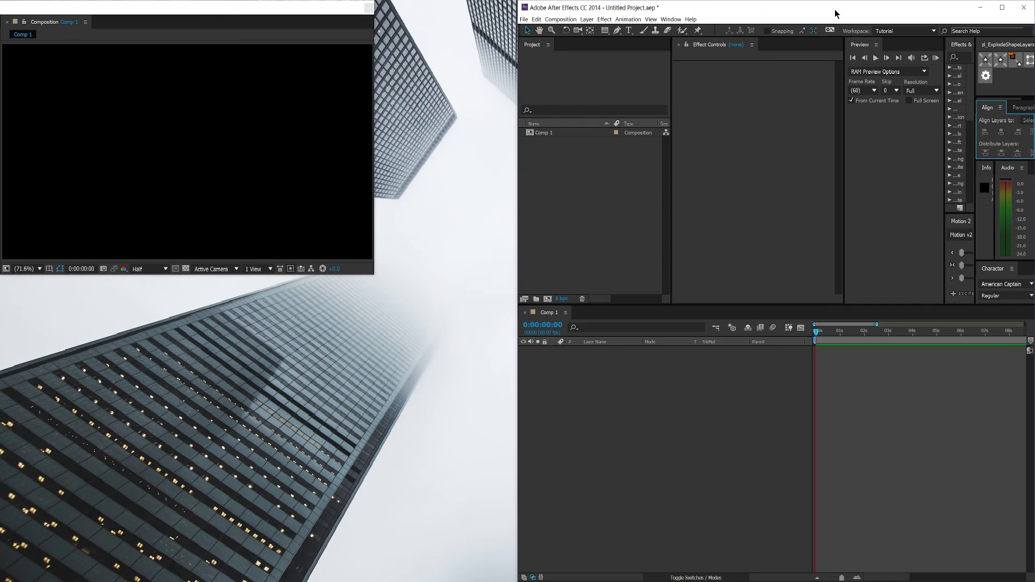
mouse_move(839, 7)
left_mouse_down()
mouse_move(776, 42)
mouse_move(796, 47)
mouse_move(836, 10)
left_mouse_up()
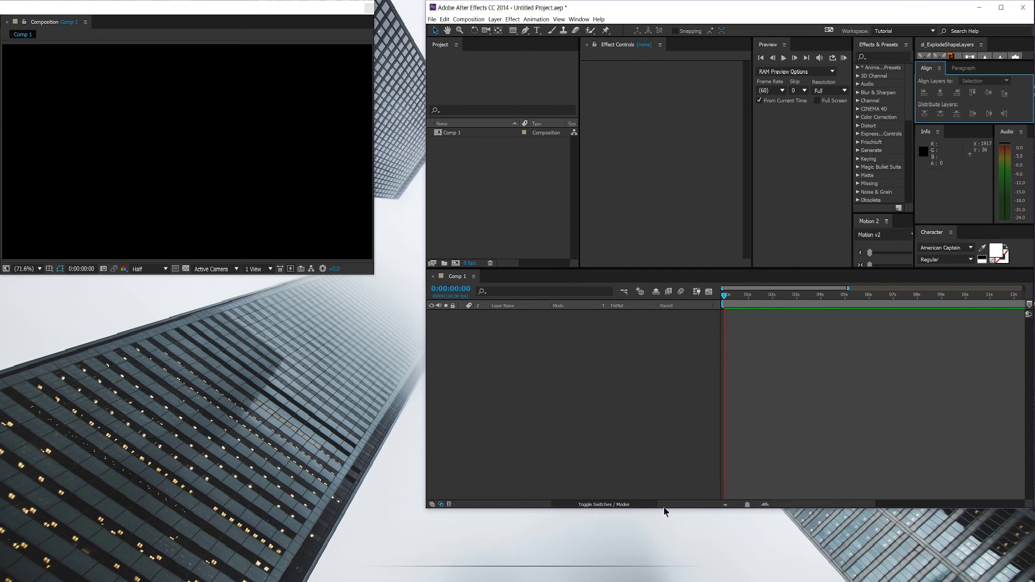
left_click_drag(664, 511, 661, 578)
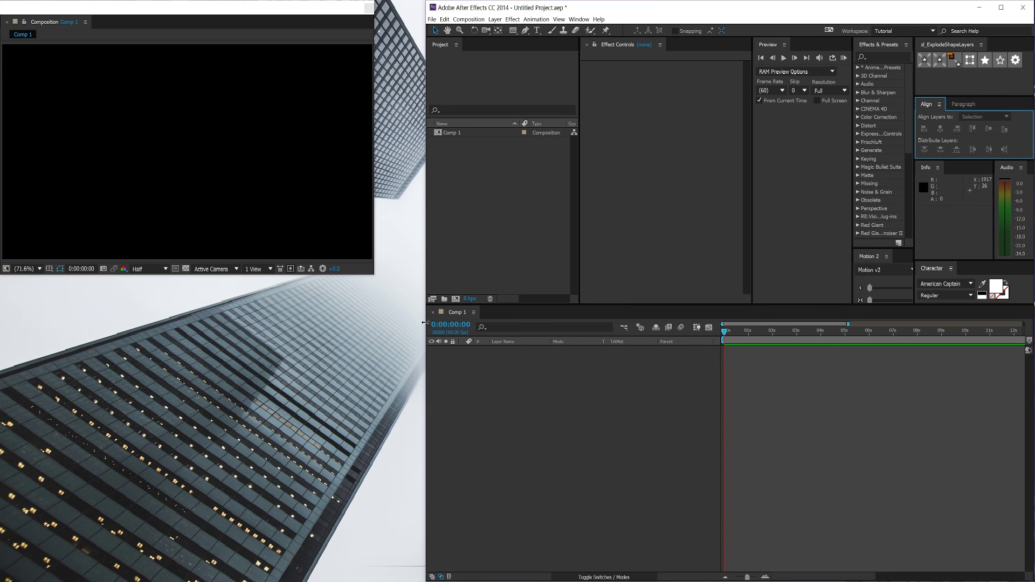
left_click_drag(426, 322, 428, 323)
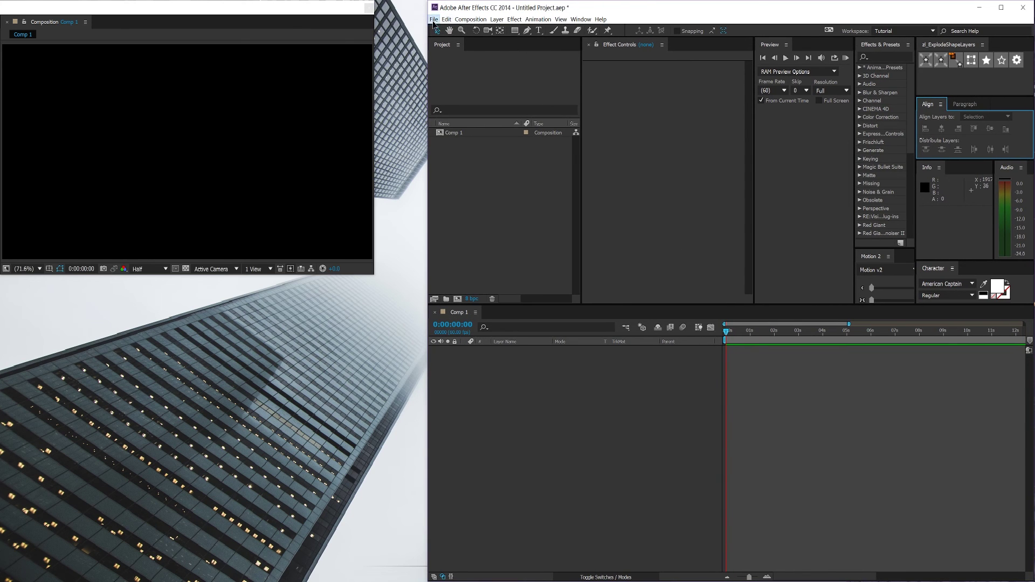
- Dismiss the File menu without quitting and widen the floating Comp 1 viewer toward the main window
left_click(434, 22)
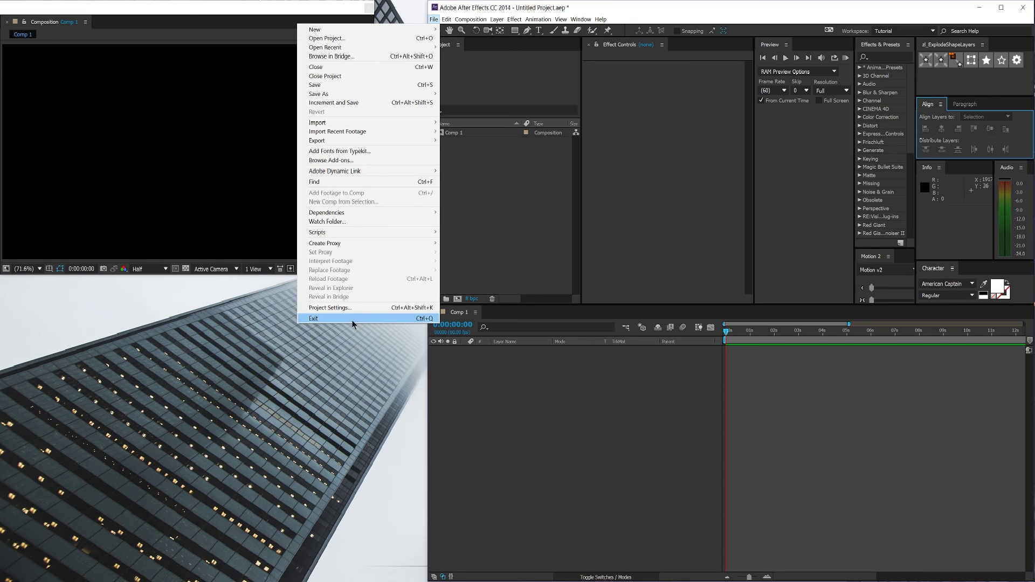
left_click(868, 14)
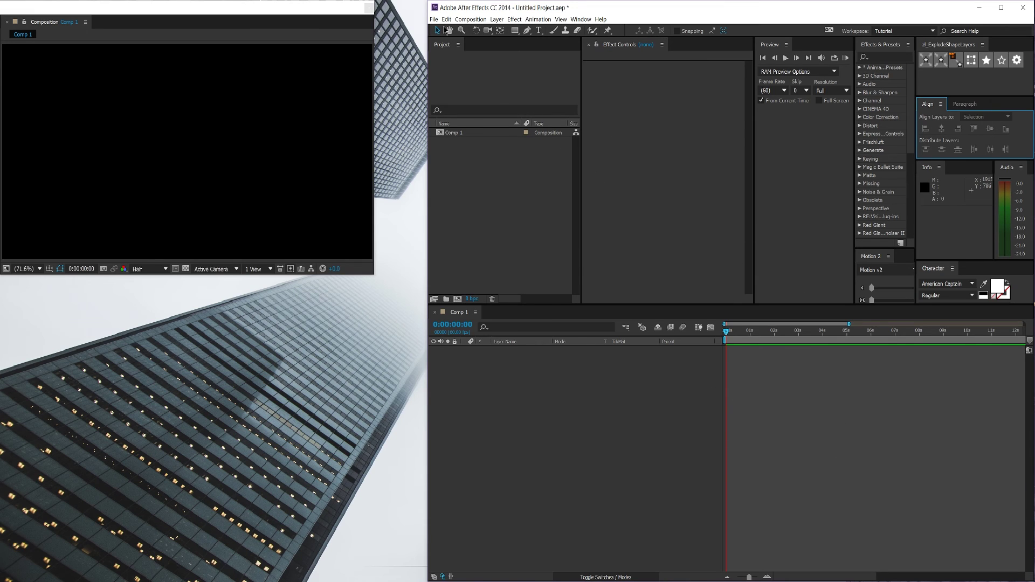
left_click(434, 20)
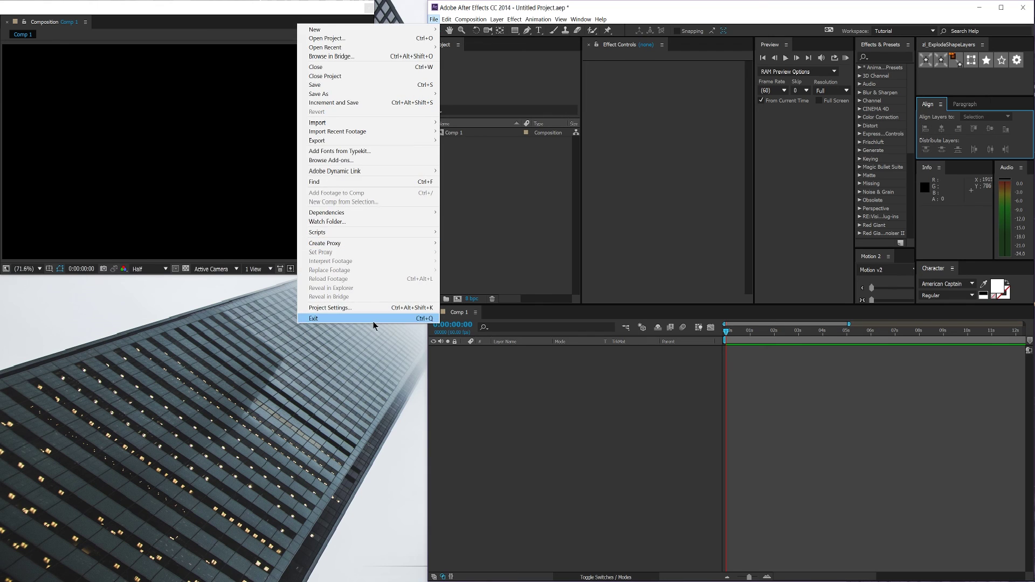
left_click(533, 254)
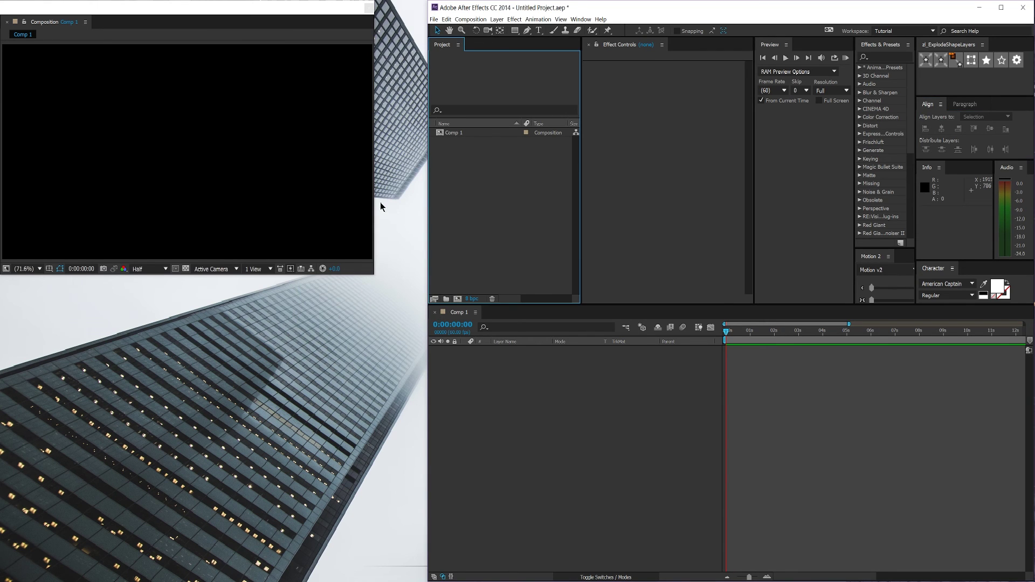
left_click_drag(374, 206, 428, 207)
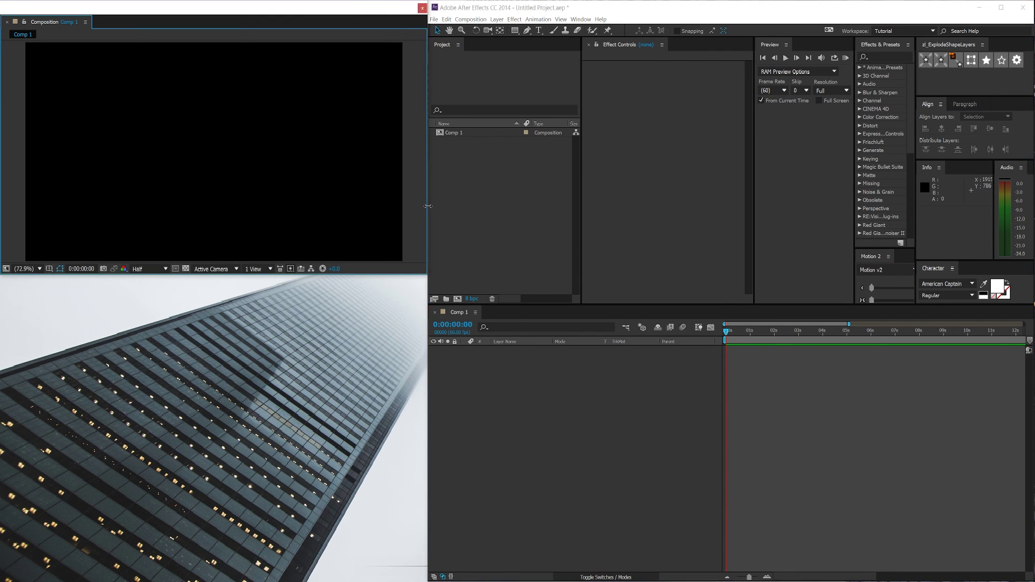
- Extend the floating Comp 1 viewer's bottom edge downward, then focus the Project and Timeline panels
left_click_drag(387, 274, 387, 308)
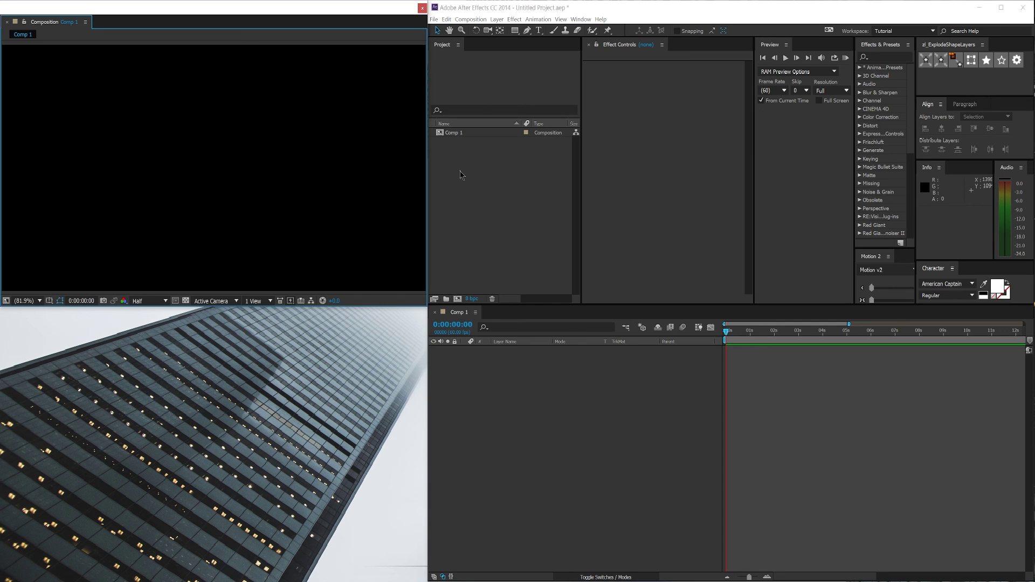
left_click(471, 187)
left_click(606, 442)
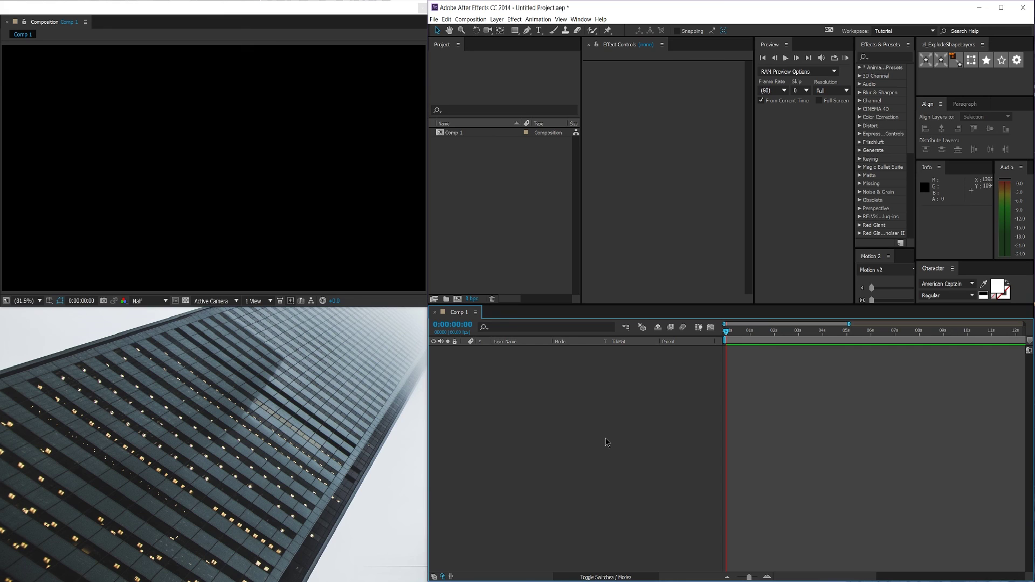